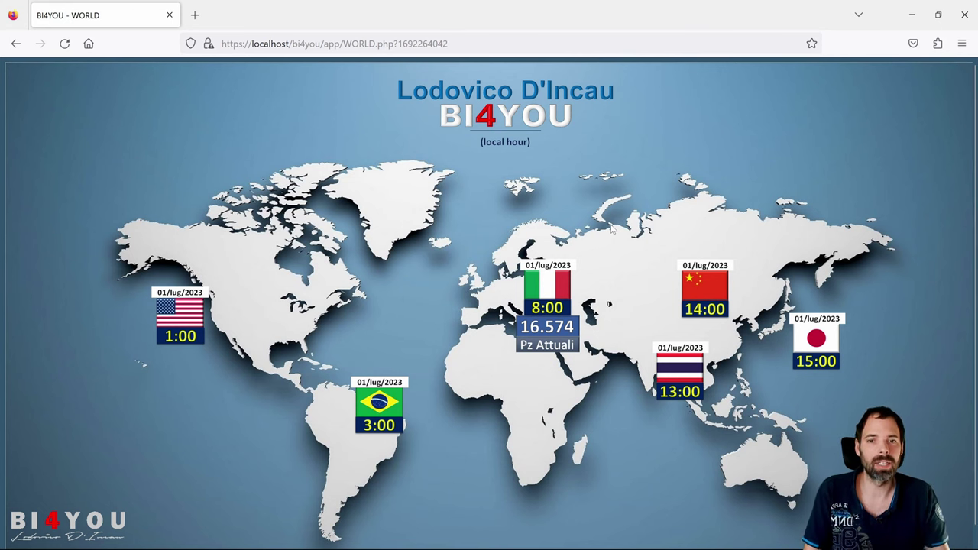
Step: Open ITALY PLANTS from the Italy flag: Rovereto, Feltre, Bassano and Torino, totalling 16.574
click(546, 284)
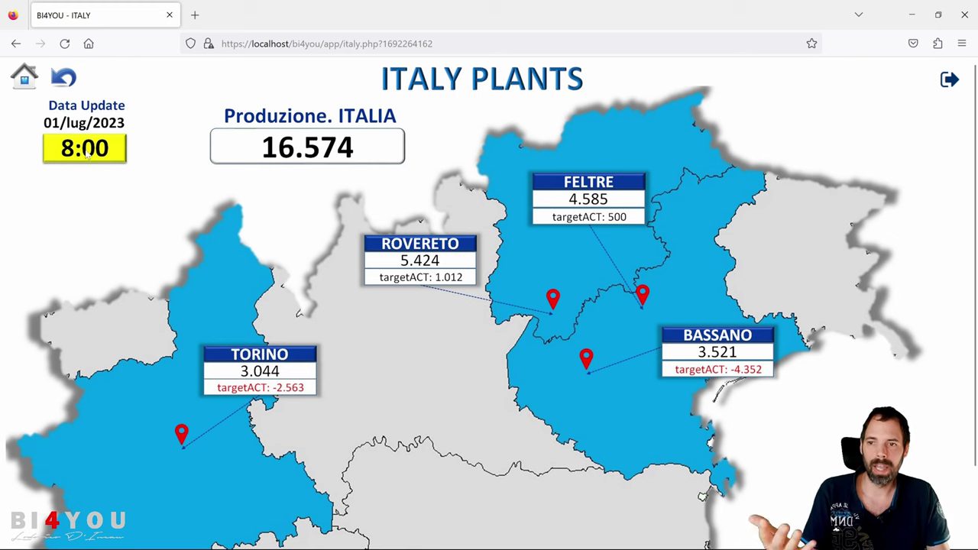
click(65, 78)
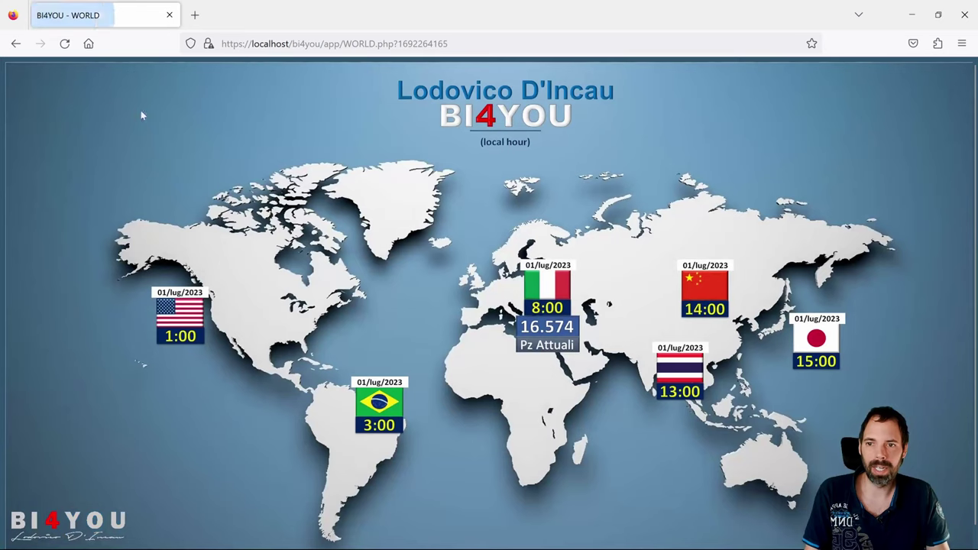
click(547, 304)
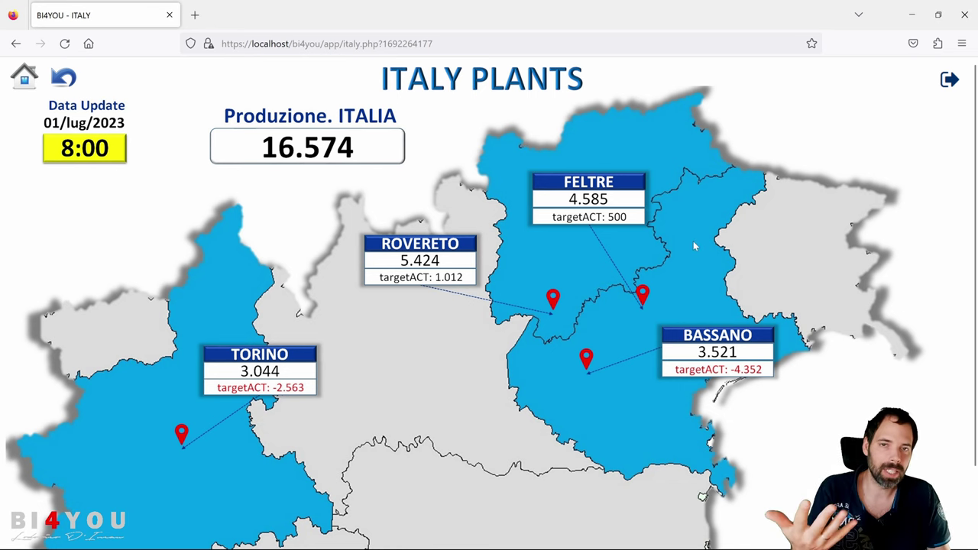
Step: Open the FELTRE plant's departments, then its Area Magazzino 08:00 warehouse page
click(595, 199)
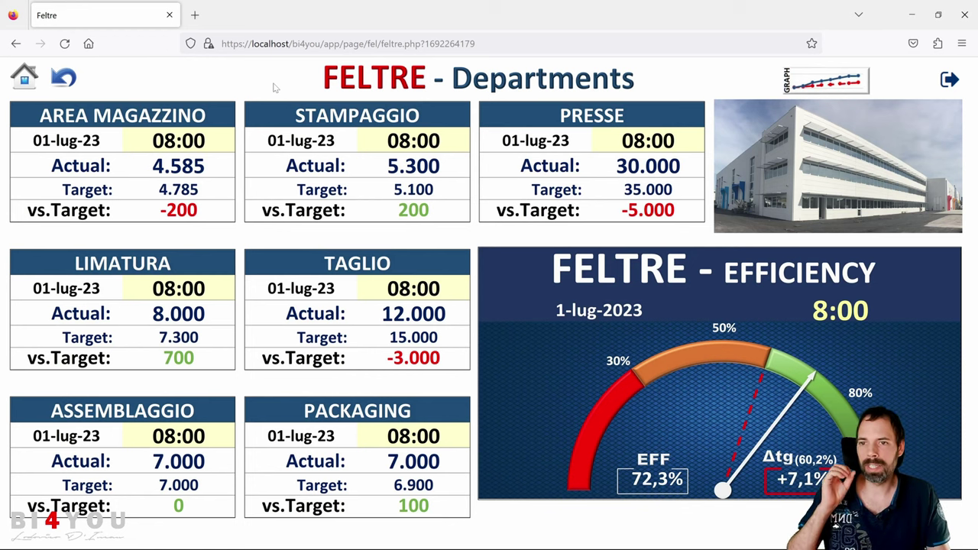
click(171, 142)
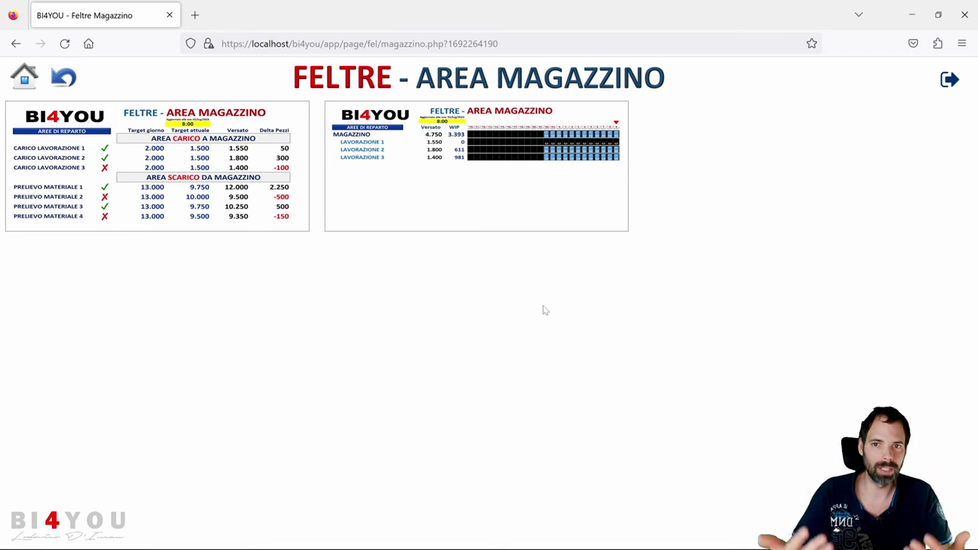
click(185, 145)
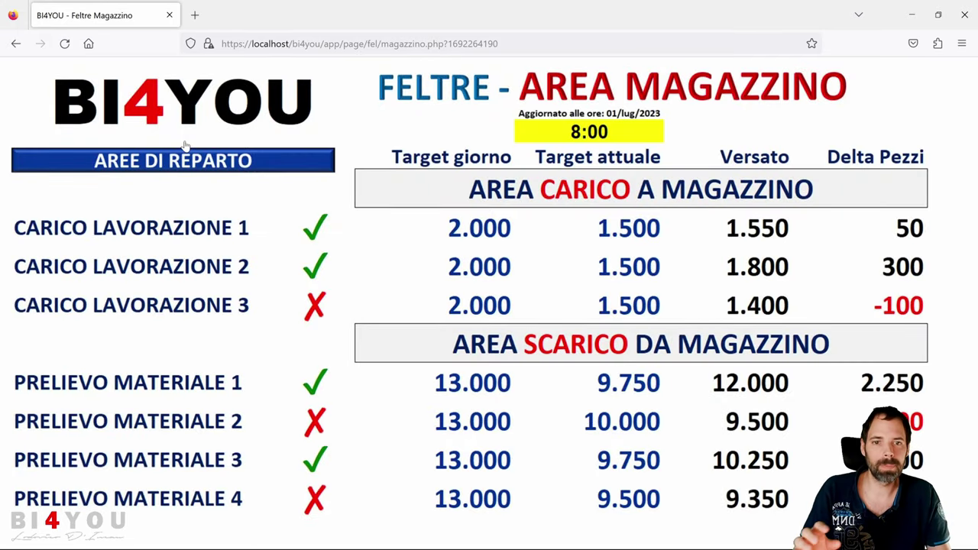
click(185, 146)
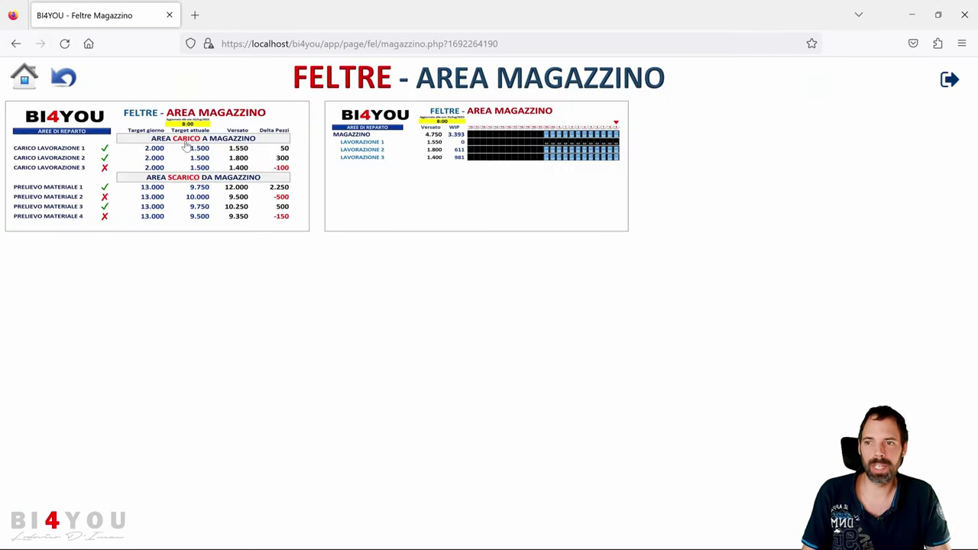
click(476, 166)
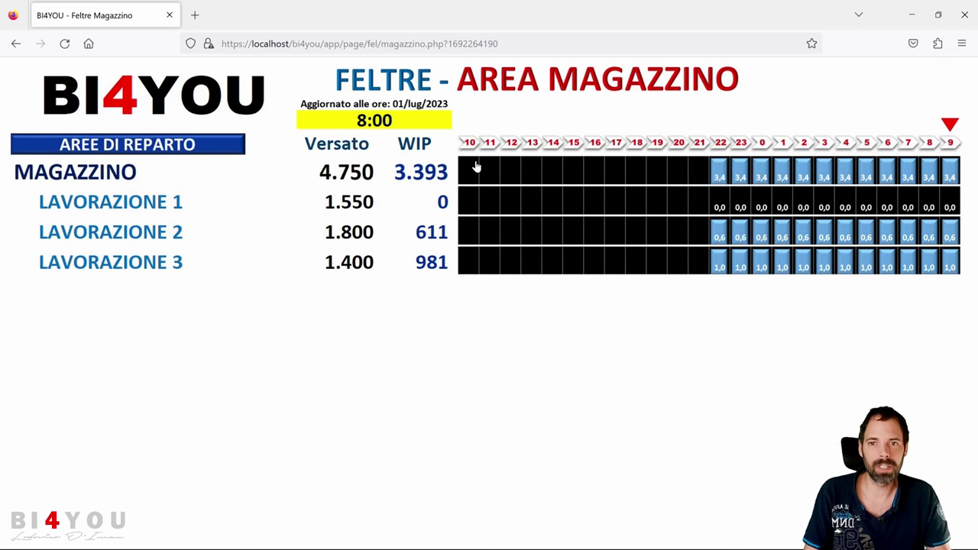
click(475, 166)
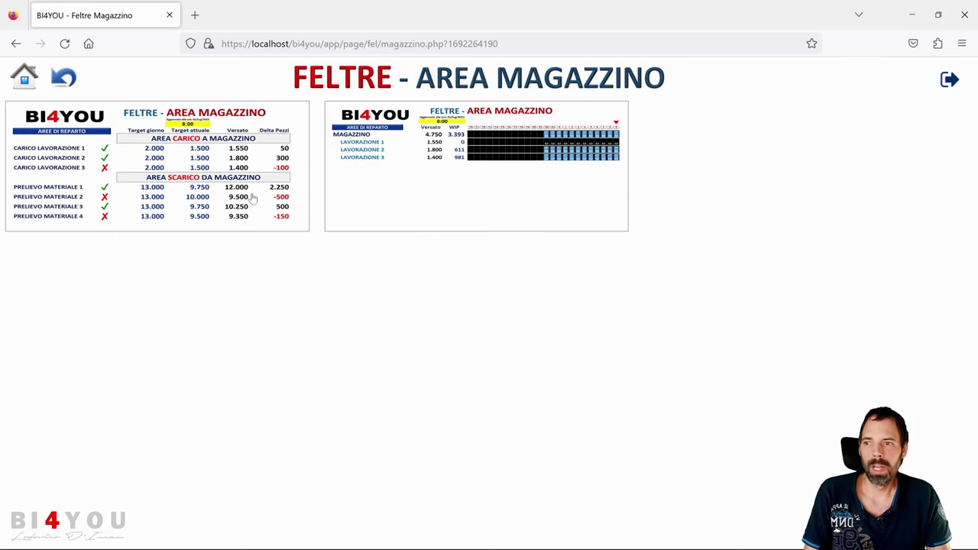
click(213, 184)
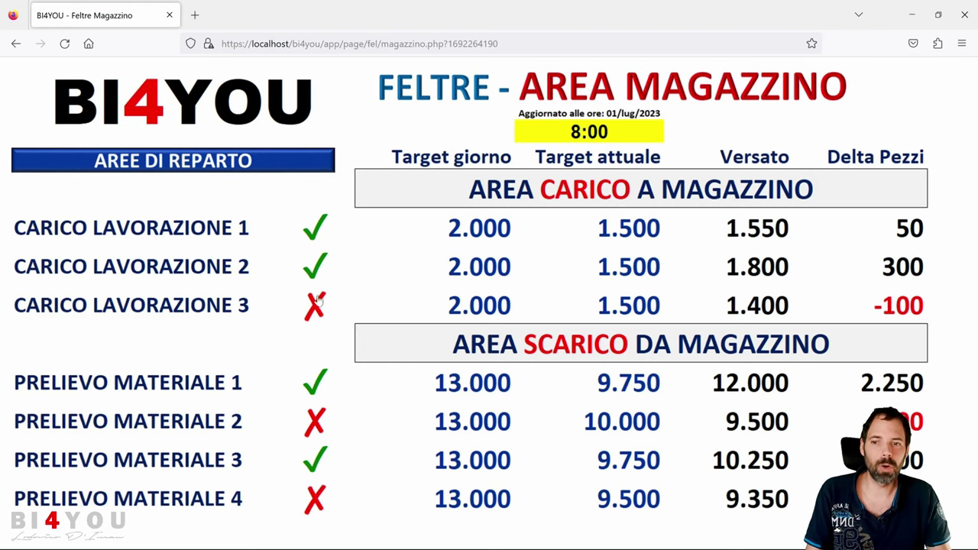
click(389, 263)
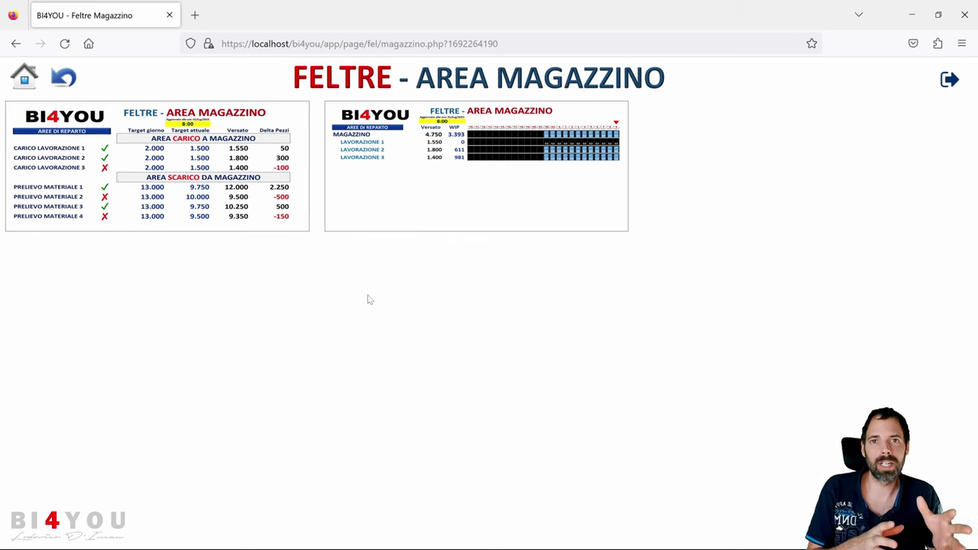
click(473, 179)
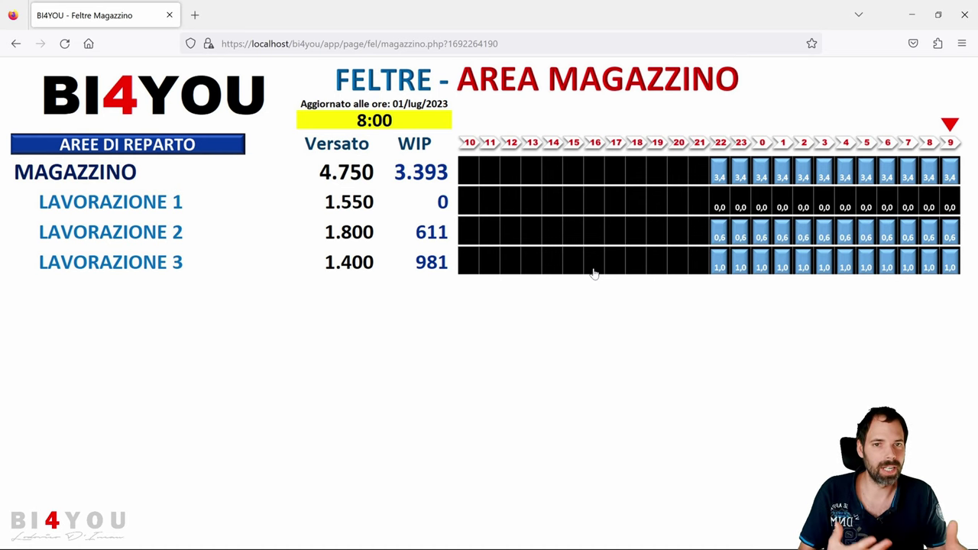
click(393, 255)
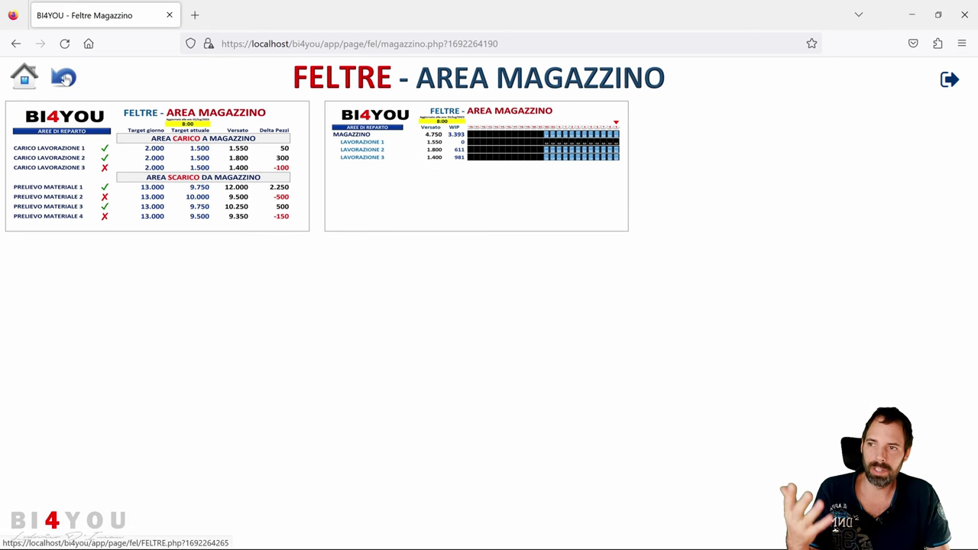
Step: Go back to the world map home, then through the Italy map to FELTRE Departments
click(65, 80)
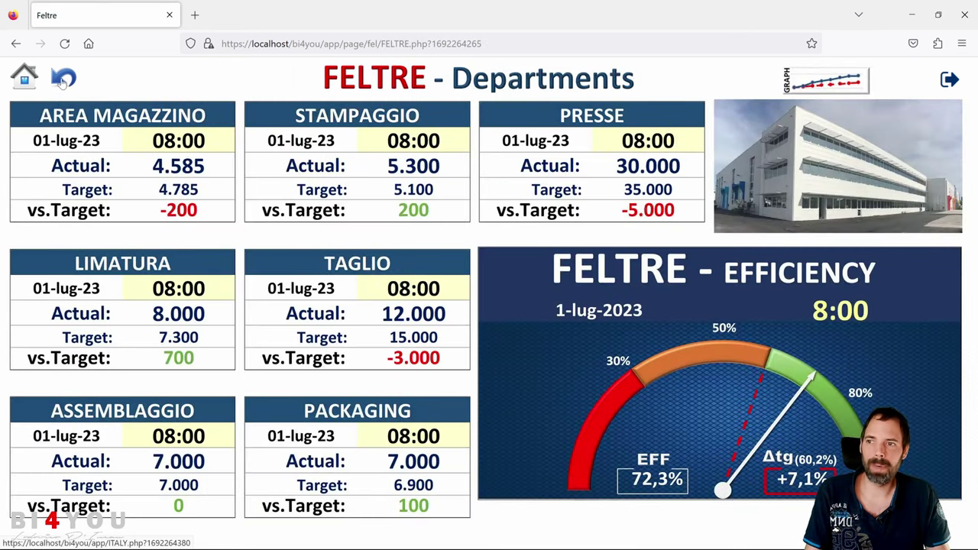
click(62, 83)
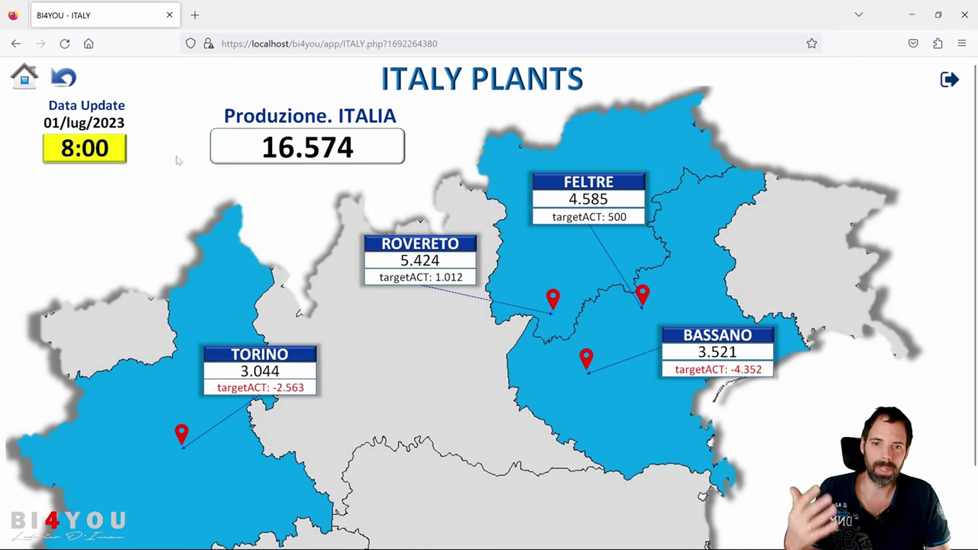
click(29, 81)
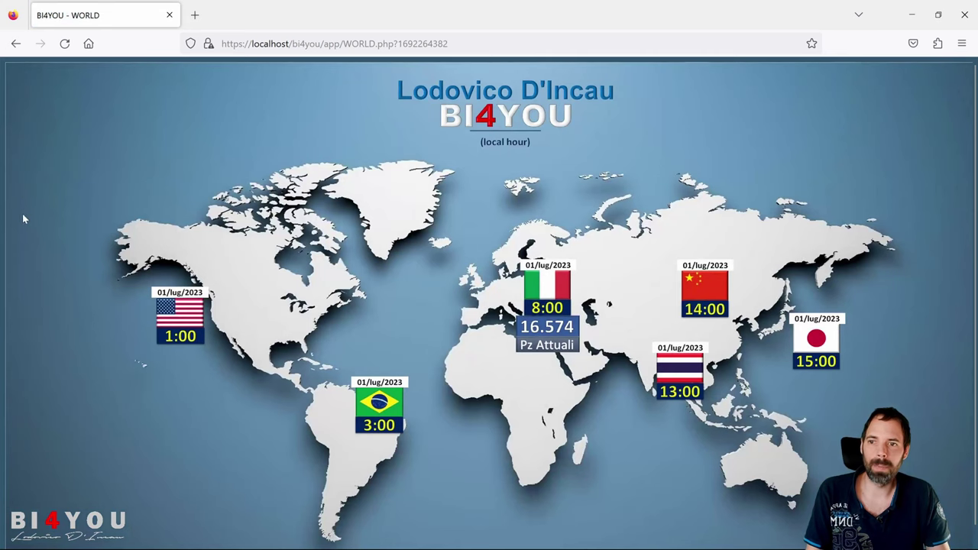
click(557, 298)
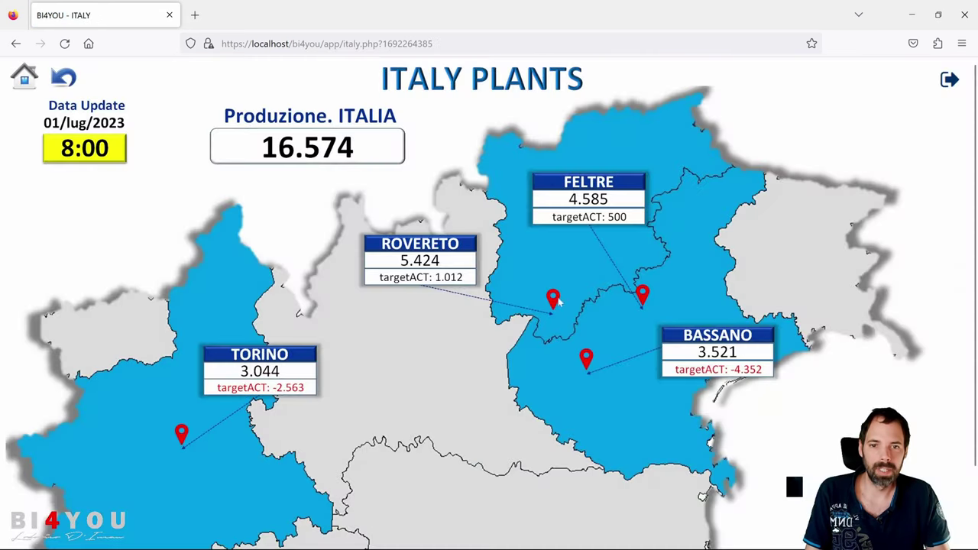
click(581, 200)
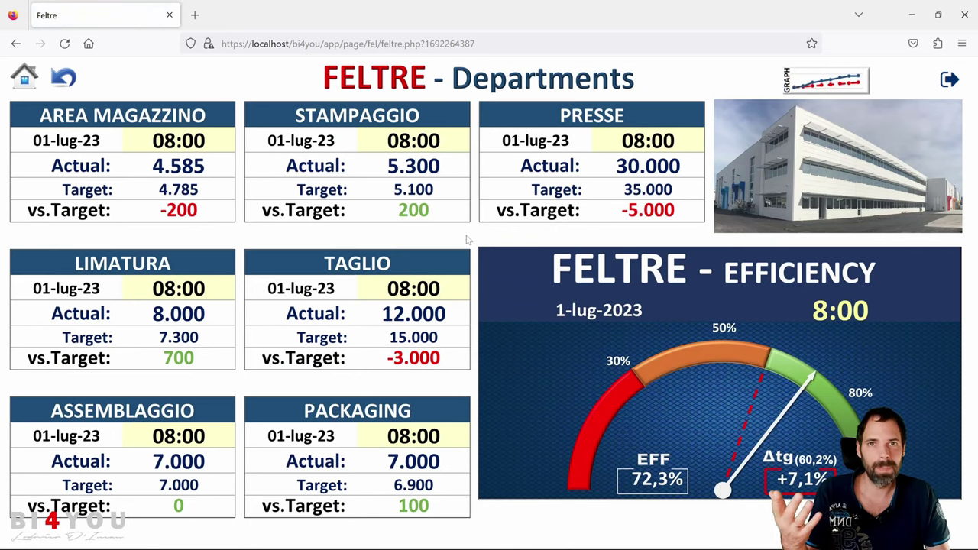
Step: Switch to the BI4YOU workbook and look over the Italy shapes on the Italy_Map sheet
key(alt+Tab)
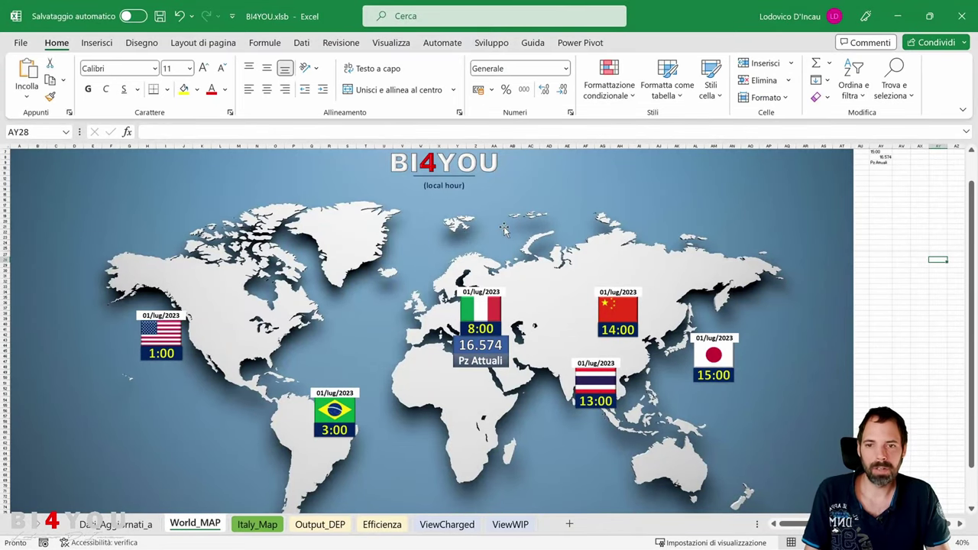
click(487, 350)
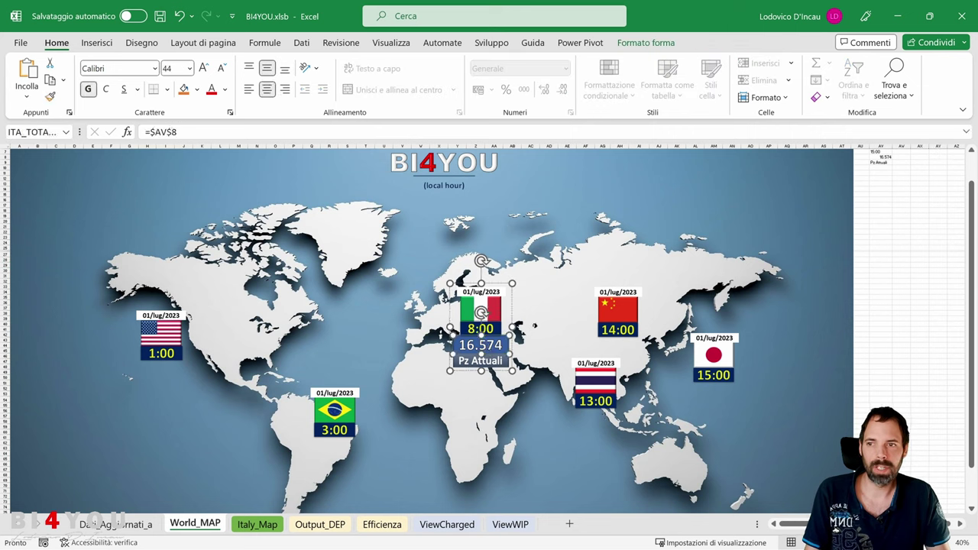
click(879, 255)
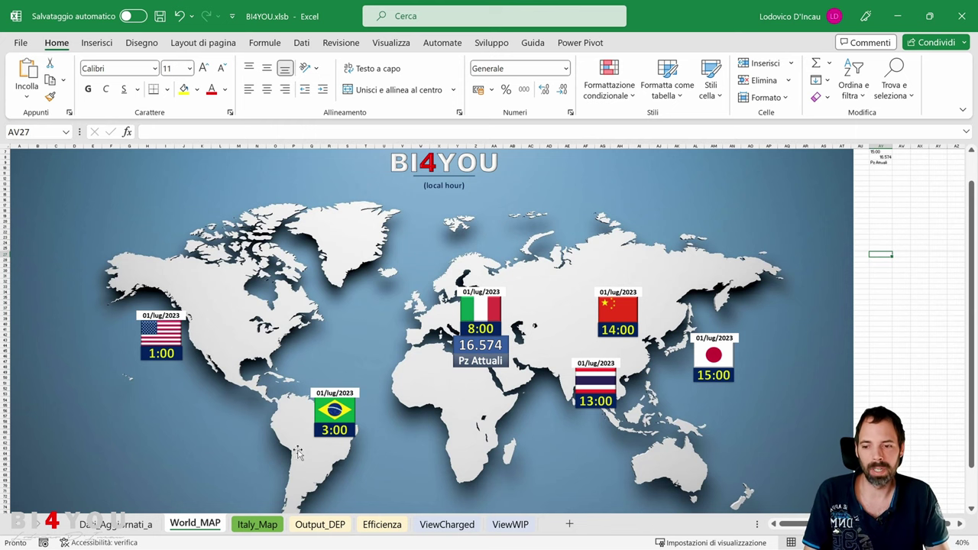
click(257, 524)
scroll(504, 294, down, 1)
scroll(504, 294, down, 2)
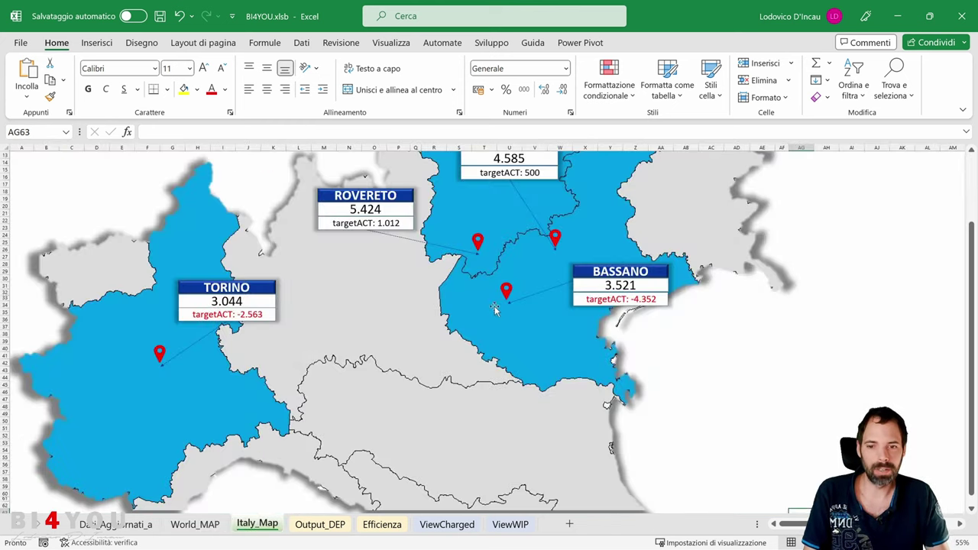
scroll(489, 310, up, 2)
Step: Review the AREA MAGAZZINO figures on Output_DEP down to the -200 vs.Target, then select the Efficienza gauge
click(320, 524)
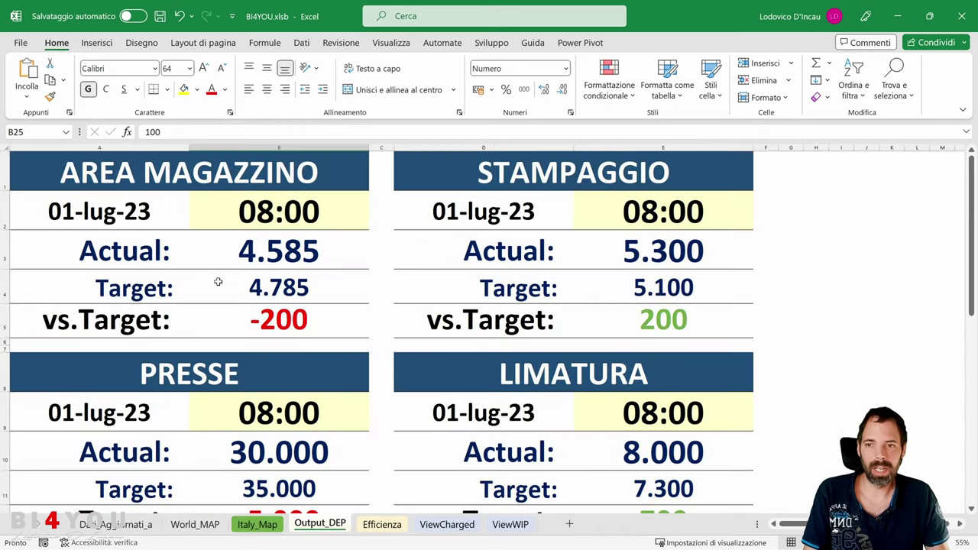
click(154, 179)
click(256, 173)
click(260, 214)
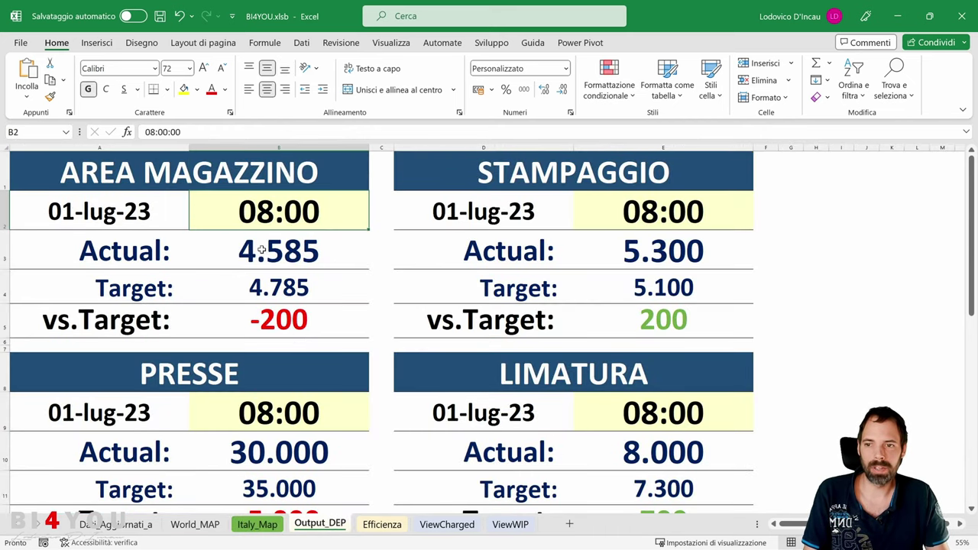
click(283, 250)
click(279, 287)
click(274, 315)
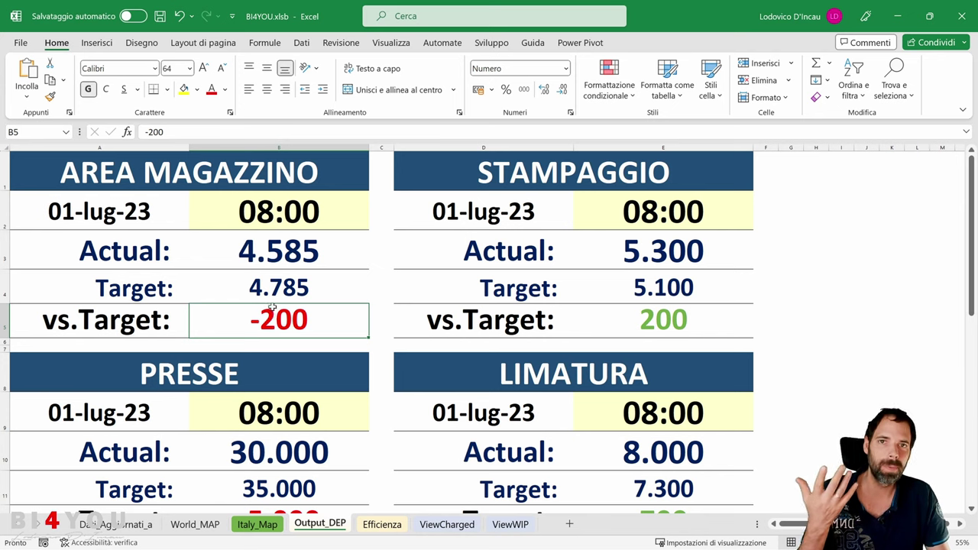
click(106, 170)
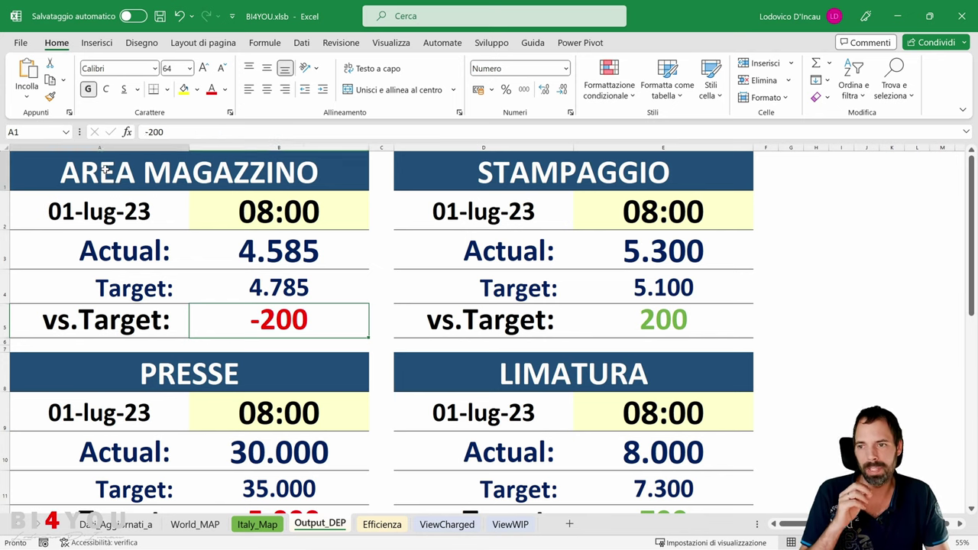
click(374, 527)
click(341, 280)
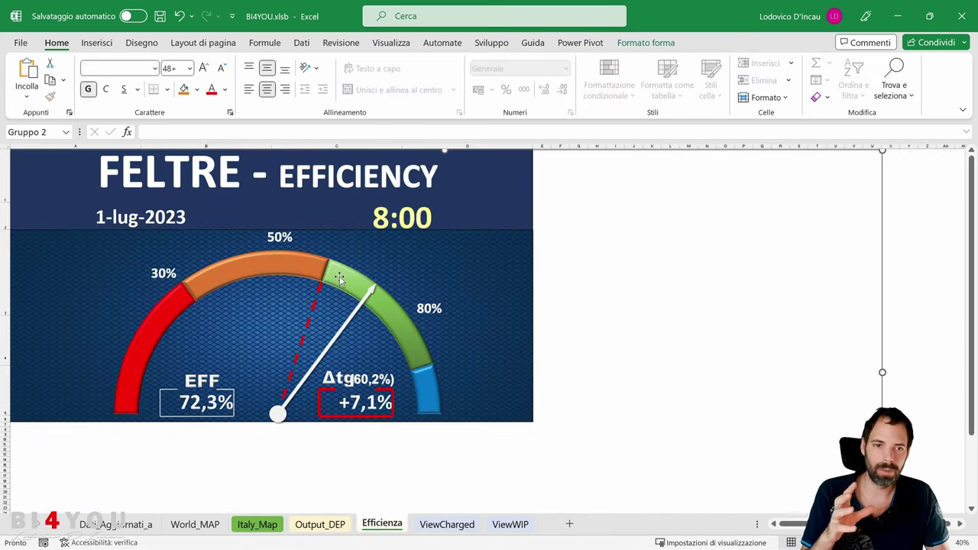
Step: Select and deselect the FELTRE gauge group showing 72,3% efficiency against the 60,2% target
click(932, 161)
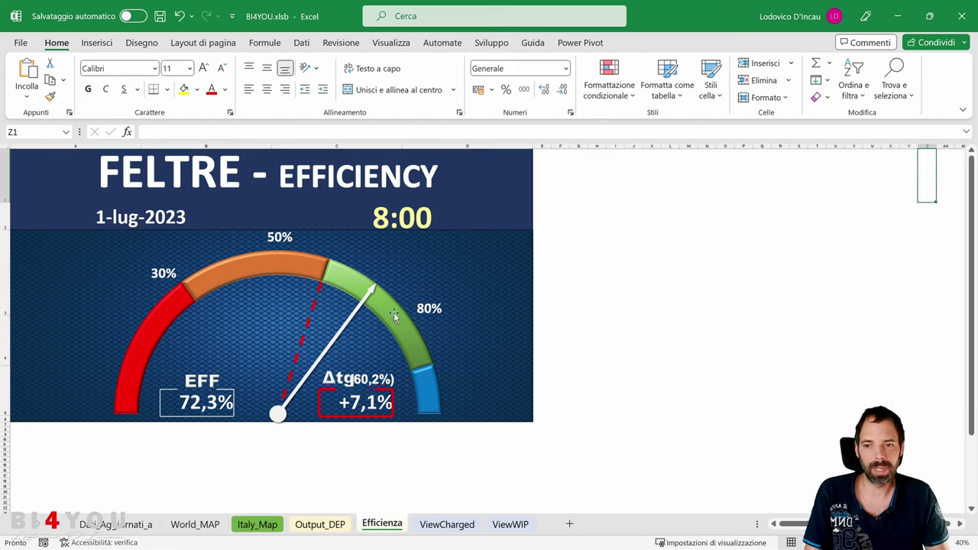
click(685, 216)
click(464, 270)
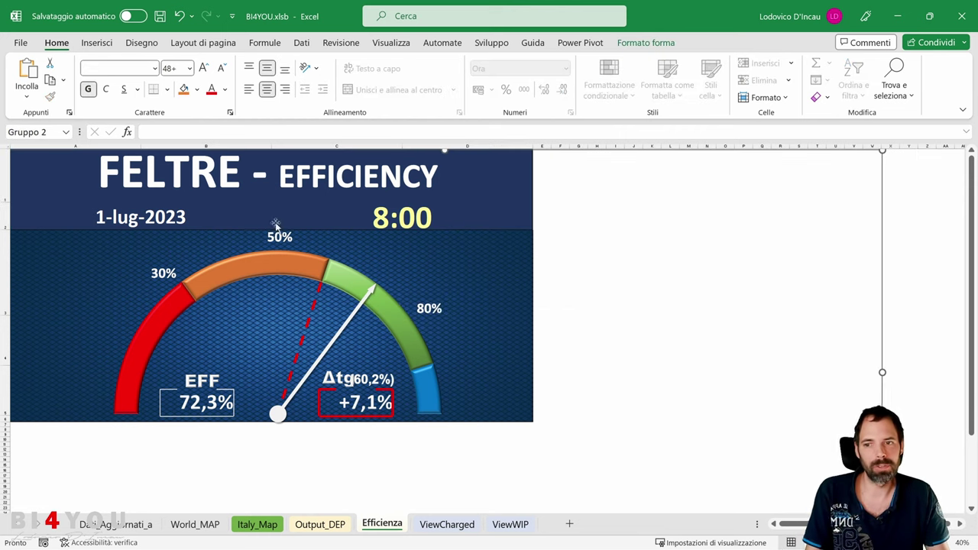
click(910, 181)
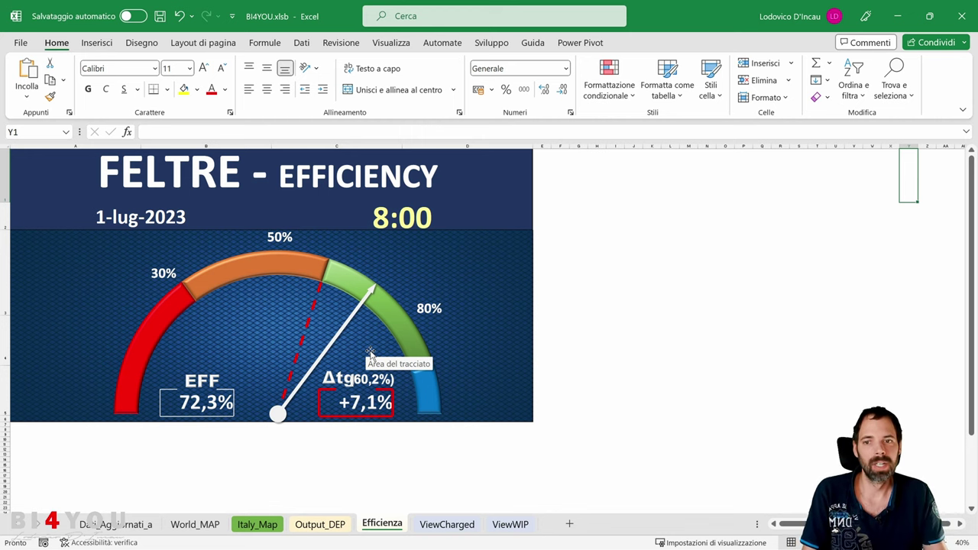
click(944, 233)
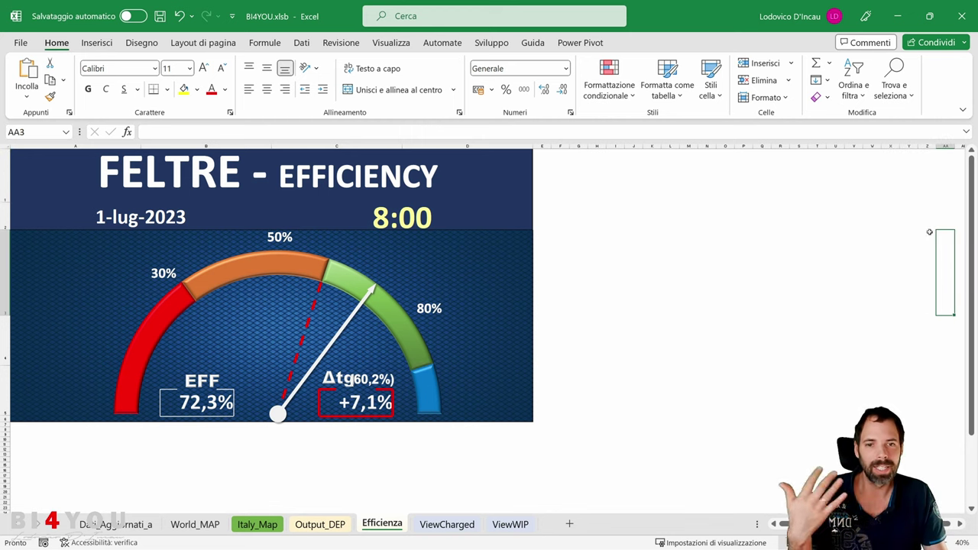
Step: On ViewWIP, check MAGAZZINO's Versato 4.750 sums the Lavorazione rows and its WIP is 3.393
click(425, 521)
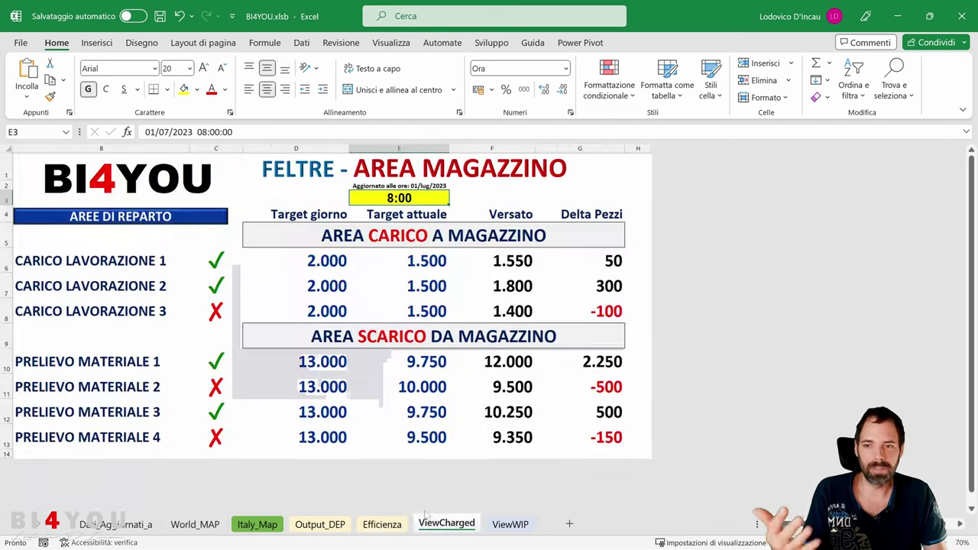
click(511, 523)
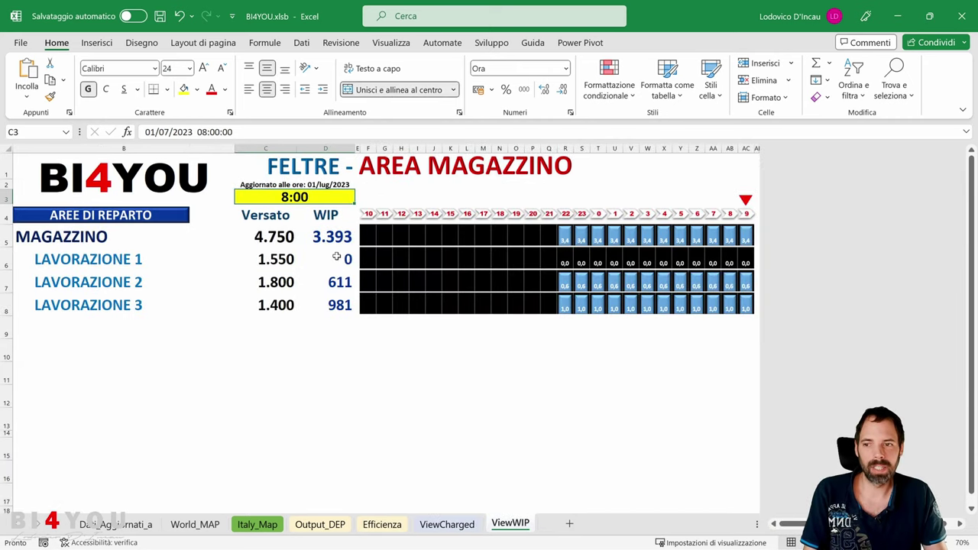
click(80, 259)
click(260, 257)
click(334, 235)
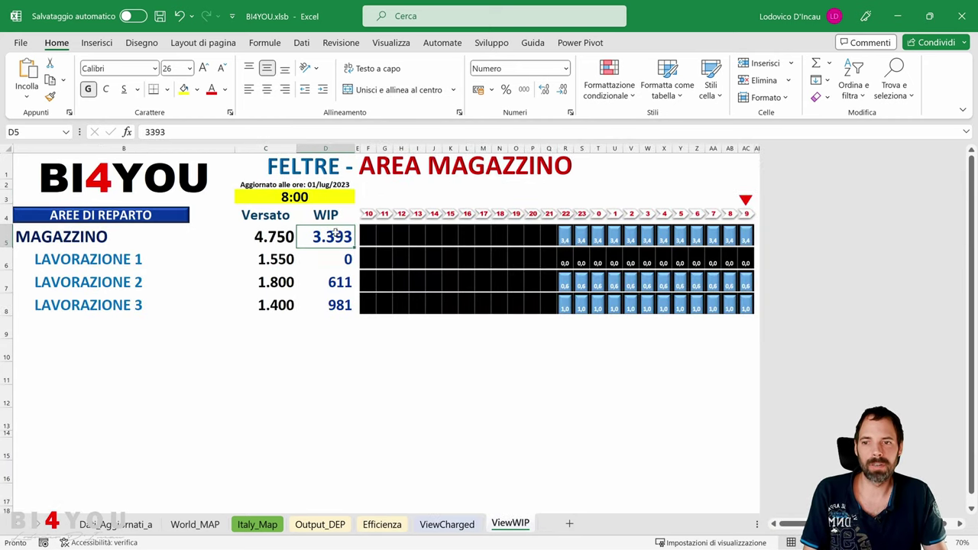
click(273, 238)
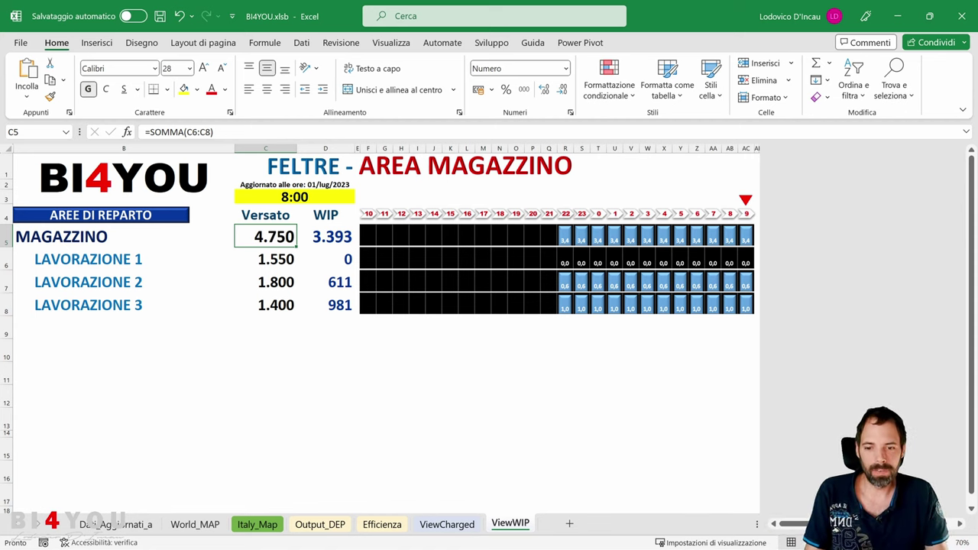
Step: In File Explorer, go to the bi4you folder and open app, picking out WORLD.php and ITALY.php
click(330, 533)
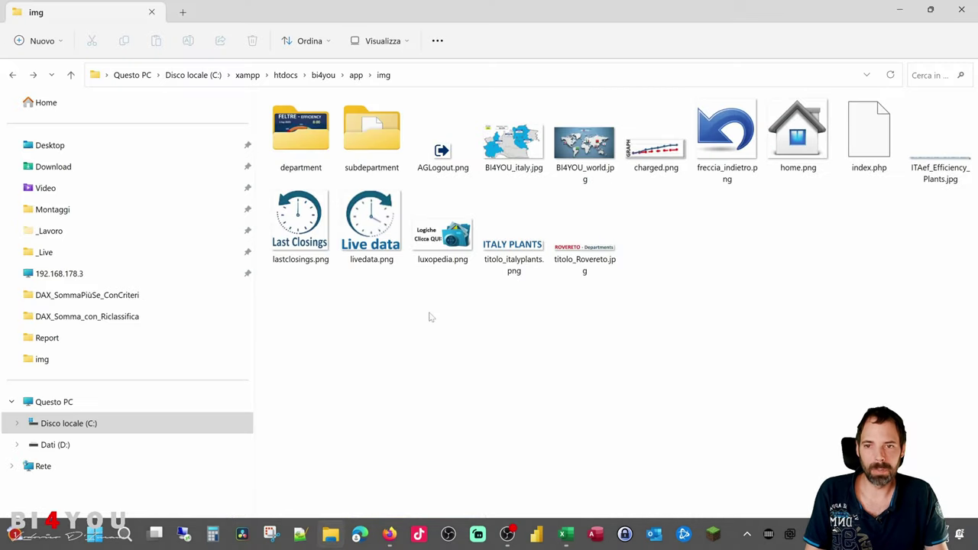
click(325, 75)
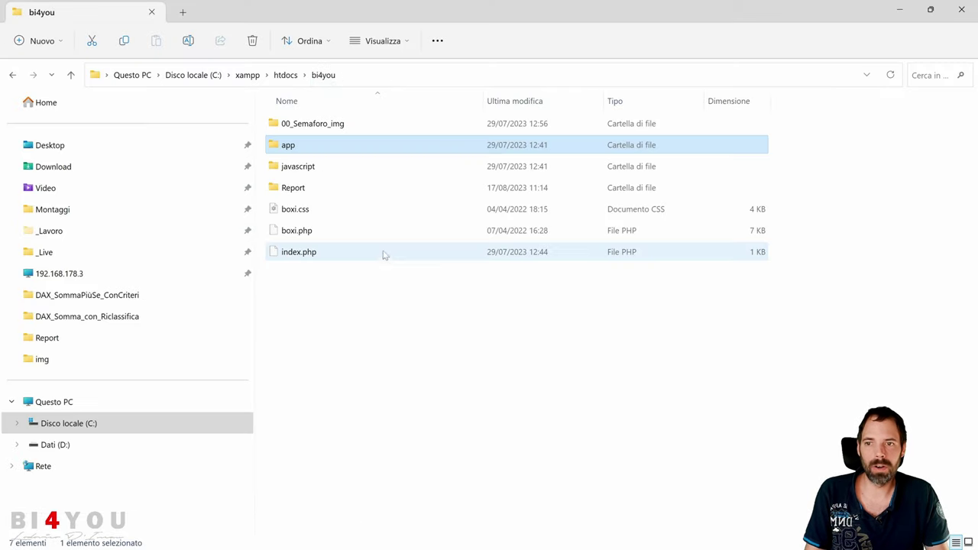
click(363, 304)
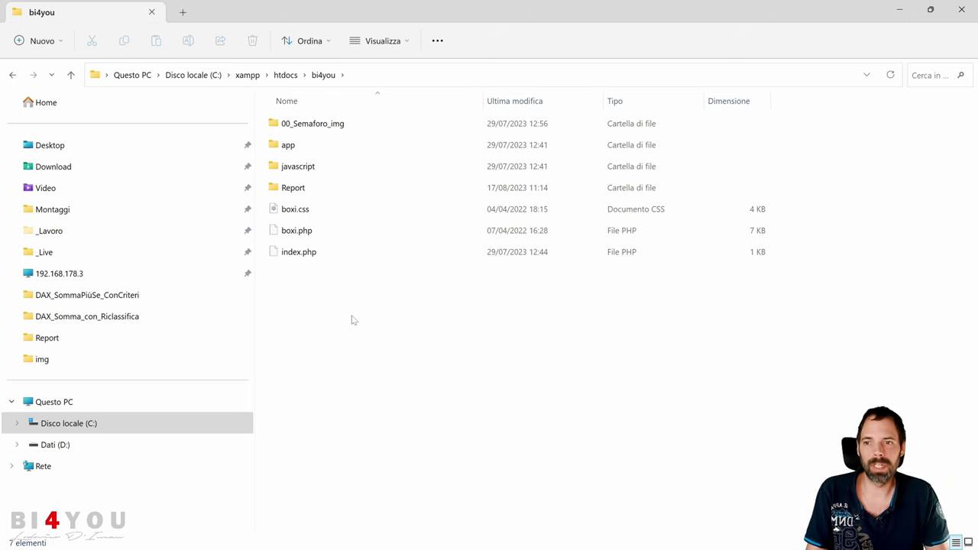
click(281, 171)
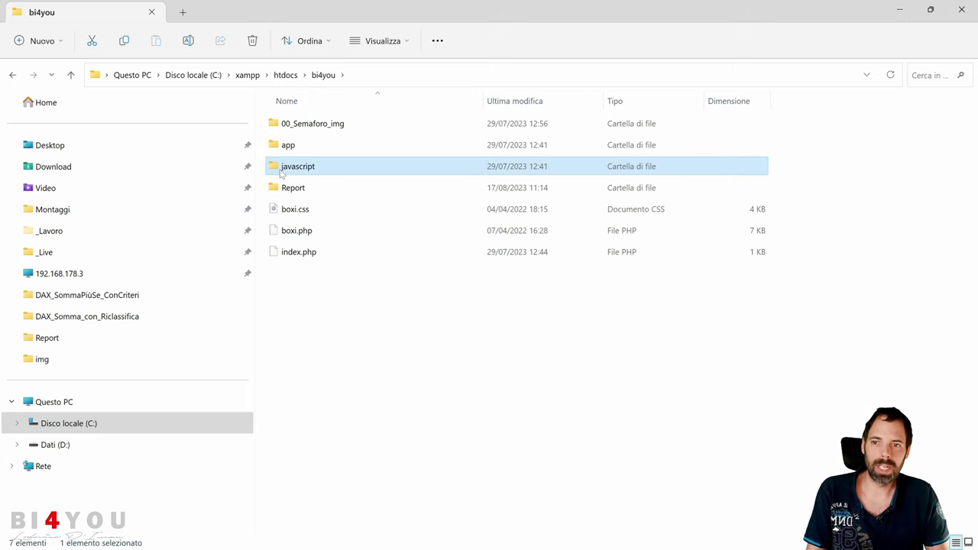
click(320, 316)
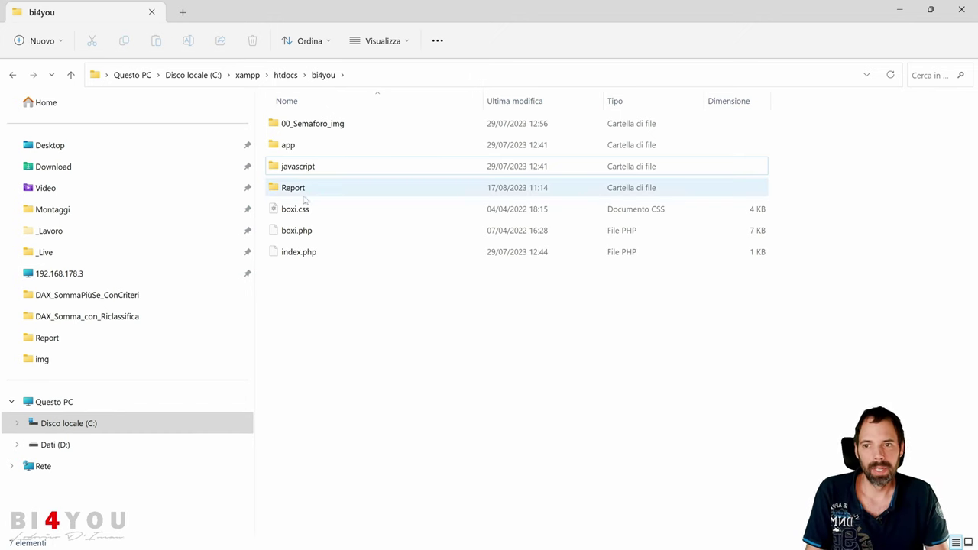
double_click(289, 149)
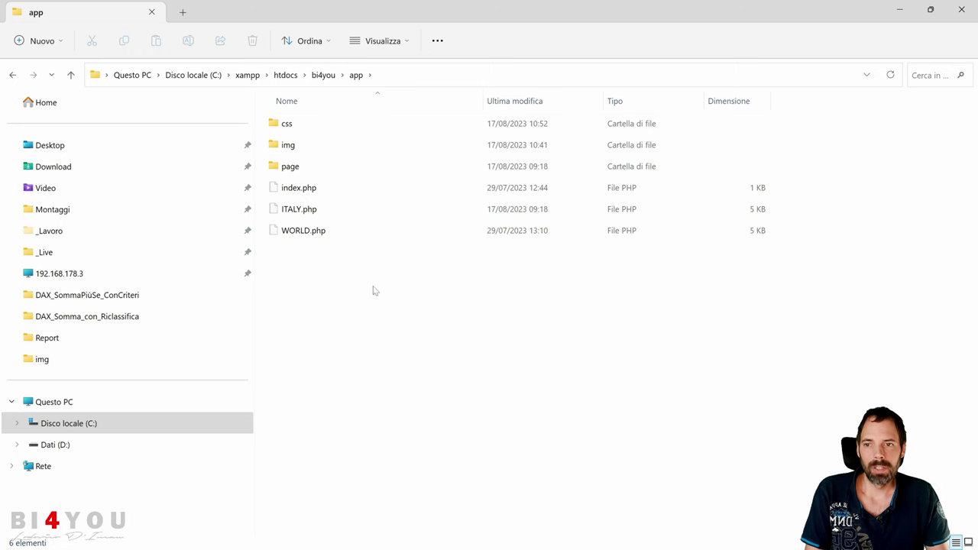
drag(362, 282, 305, 231)
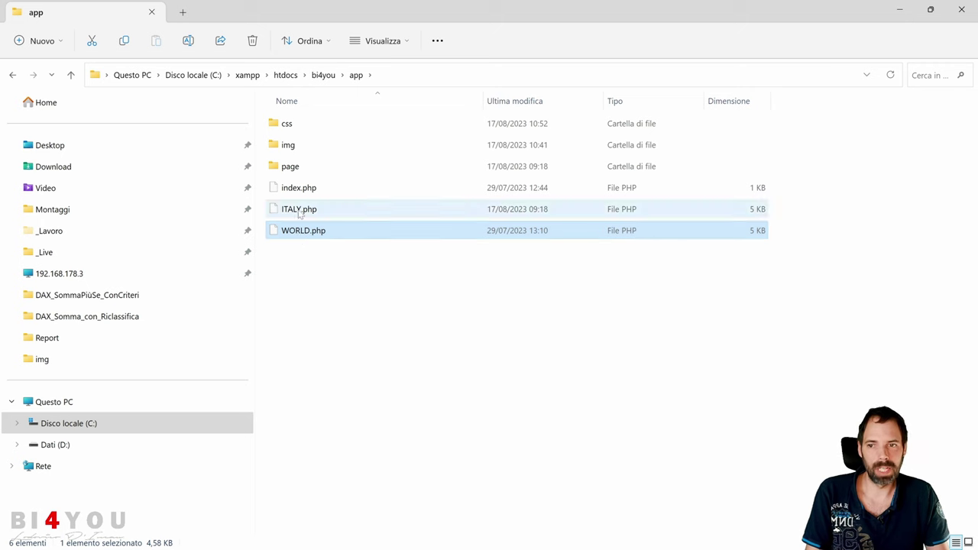
click(300, 213)
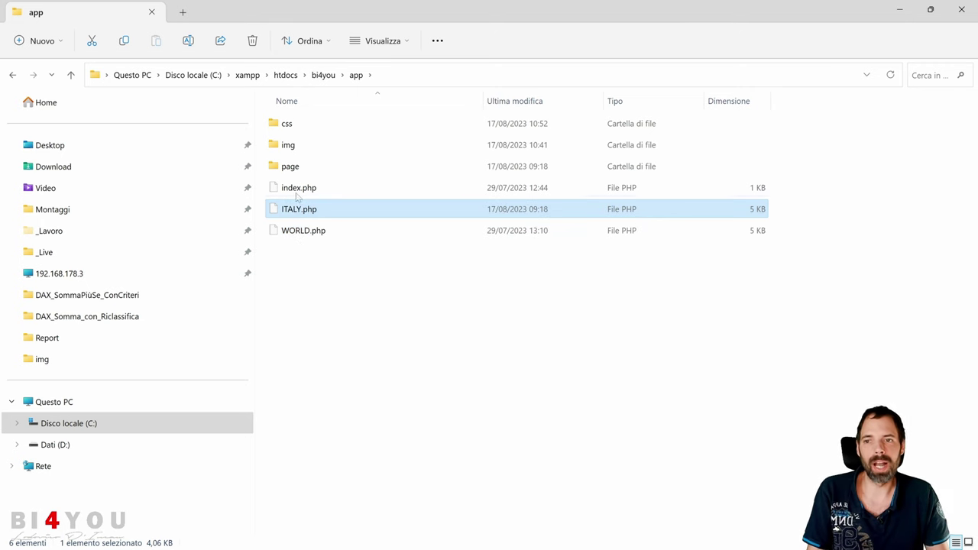
Step: Open page\fel to view its four PHP pages, then return to the app folder
double_click(290, 168)
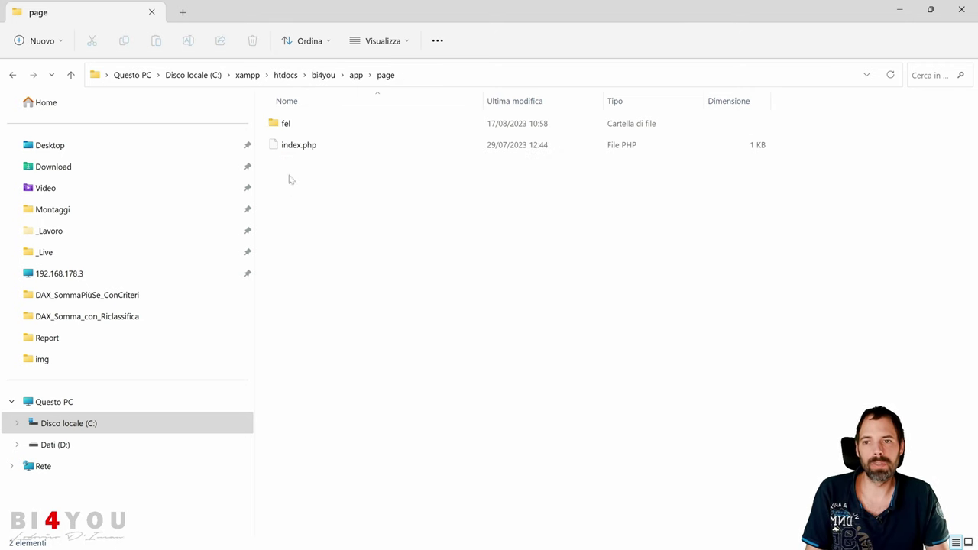
click(293, 130)
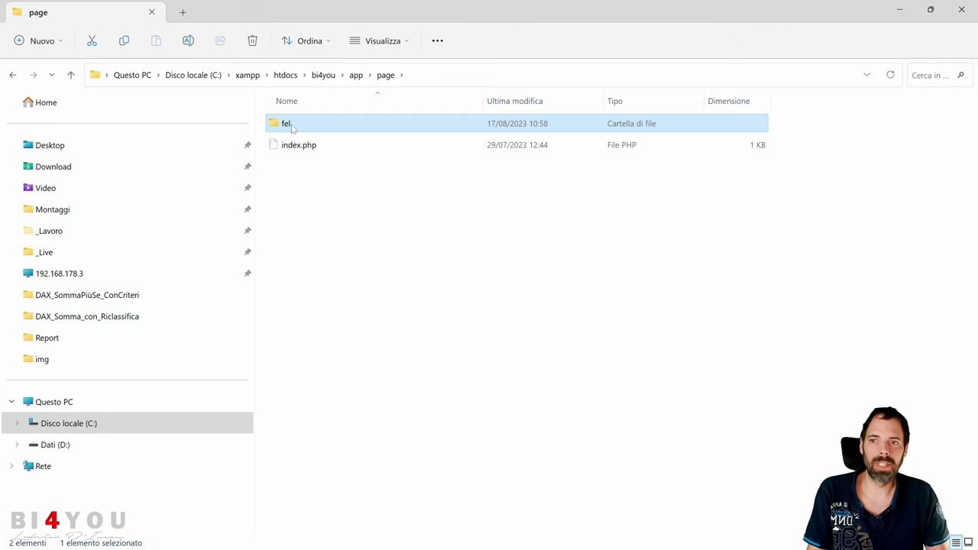
double_click(291, 127)
drag(365, 258, 291, 127)
click(338, 249)
click(356, 75)
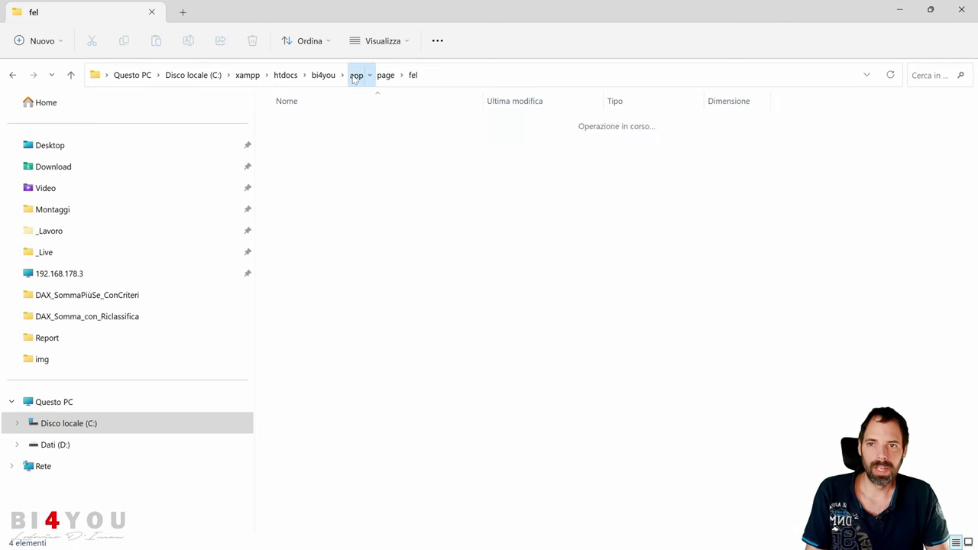
Step: Open the img folder and look over its images, including freccia_indietro.png and home.png
double_click(292, 147)
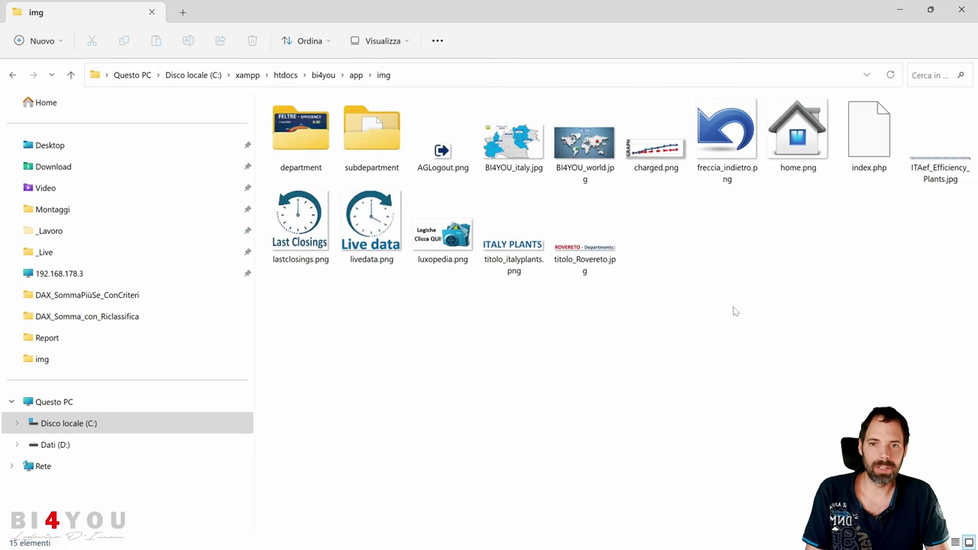
drag(922, 294, 437, 116)
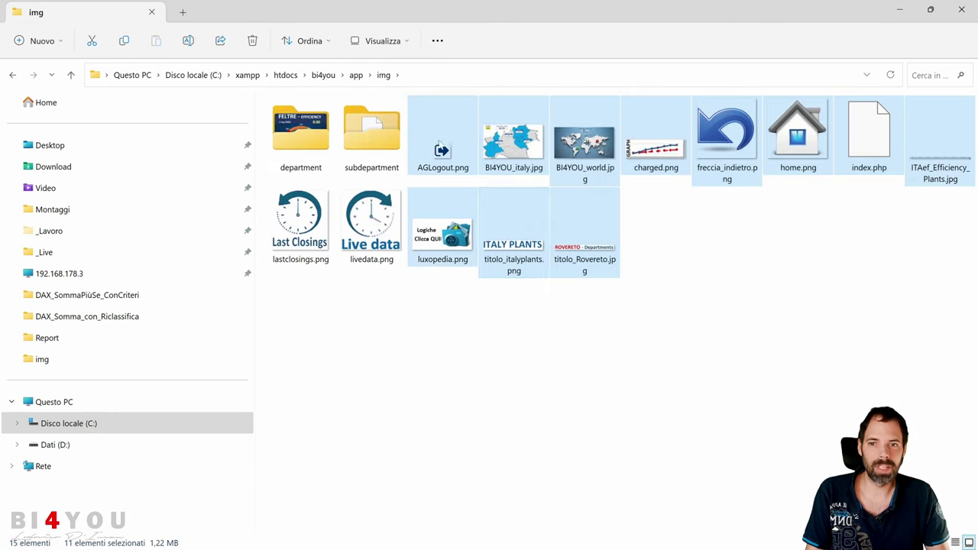
click(730, 328)
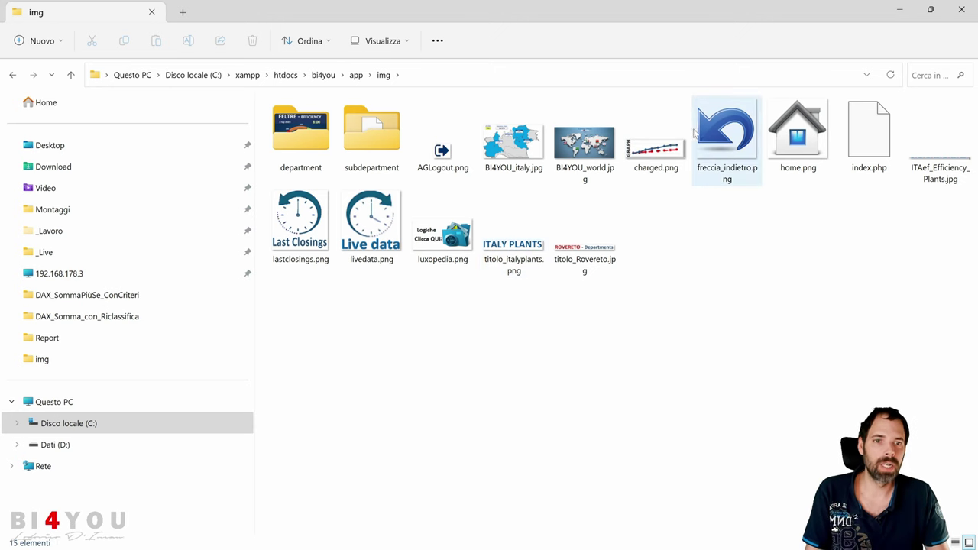
click(756, 136)
click(794, 134)
click(709, 294)
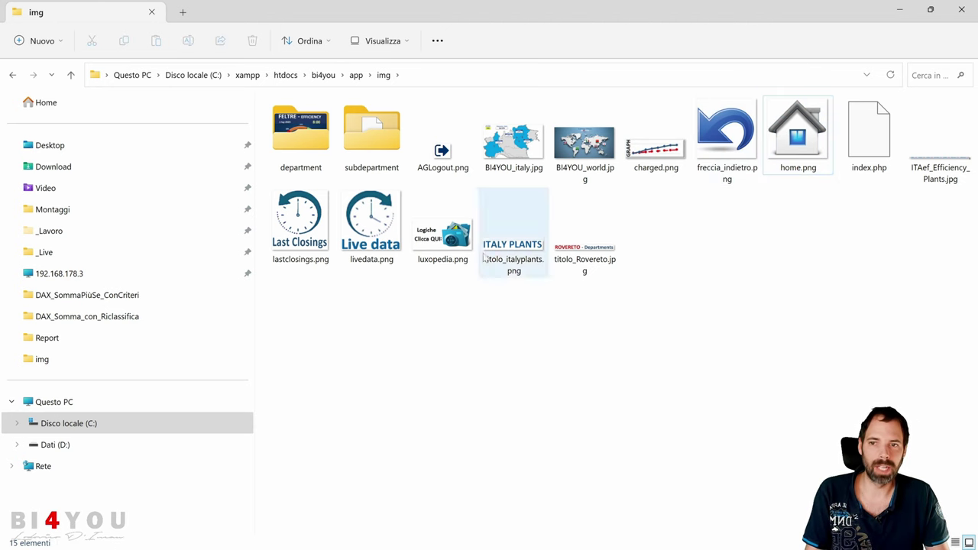
Step: Browse the department folder's 10 Feltre images and the subdepartment folder's 5 files
double_click(305, 138)
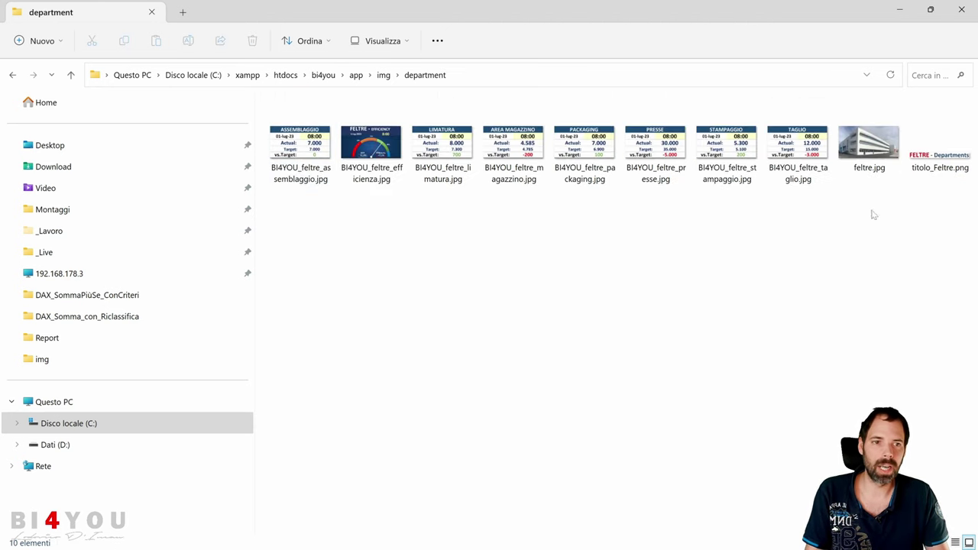
drag(951, 198, 276, 149)
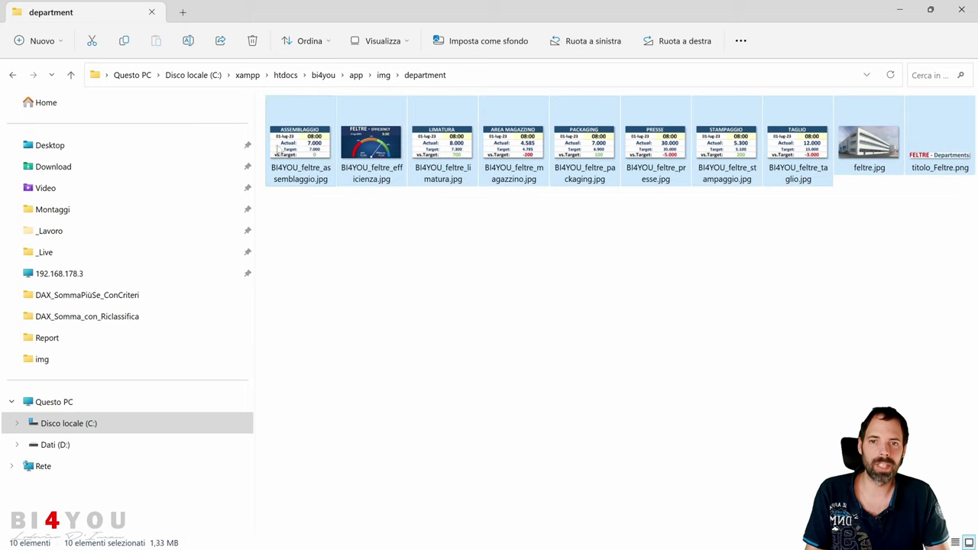
click(471, 235)
click(383, 74)
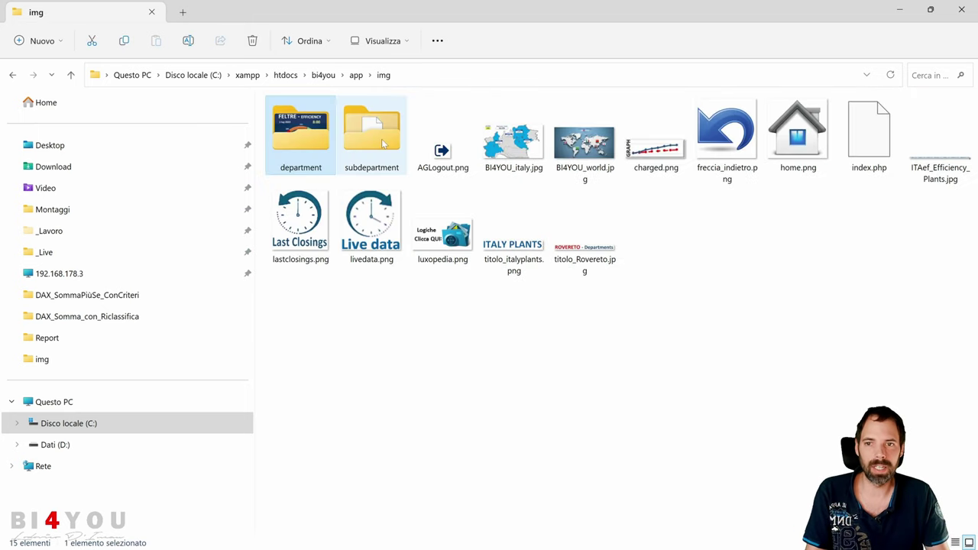
double_click(379, 132)
drag(745, 248, 264, 110)
click(398, 234)
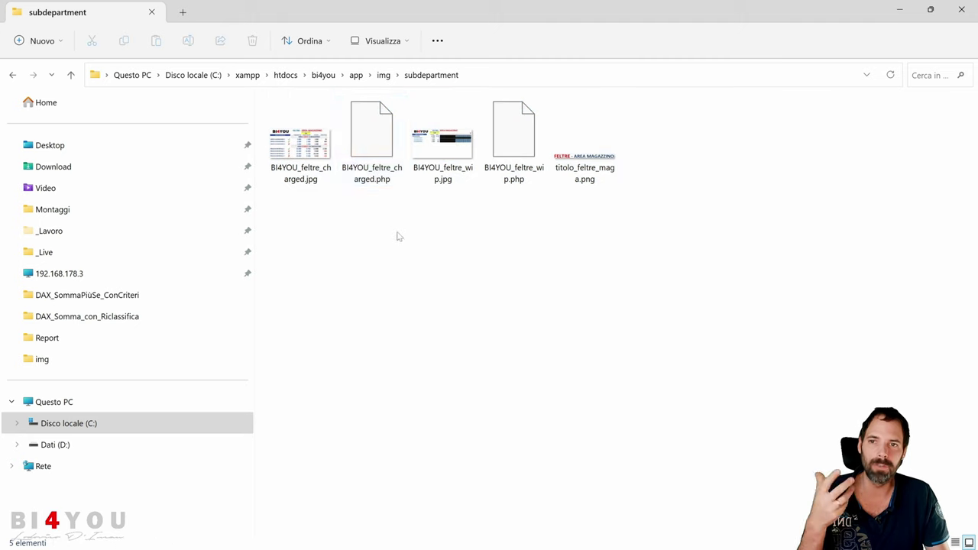
Step: Select the 7 files in the css folder, then go back via bi4you into app
click(356, 75)
double_click(295, 126)
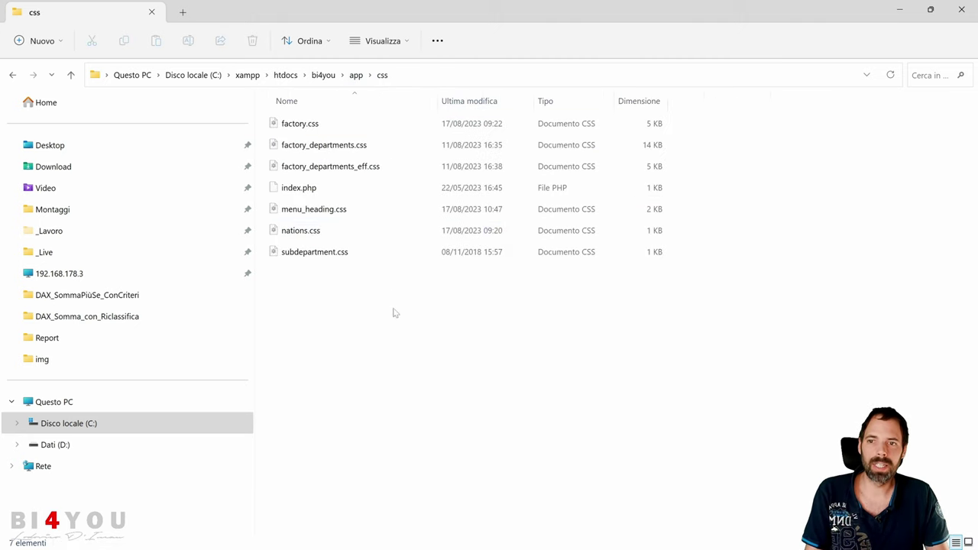
drag(409, 319, 300, 122)
click(426, 343)
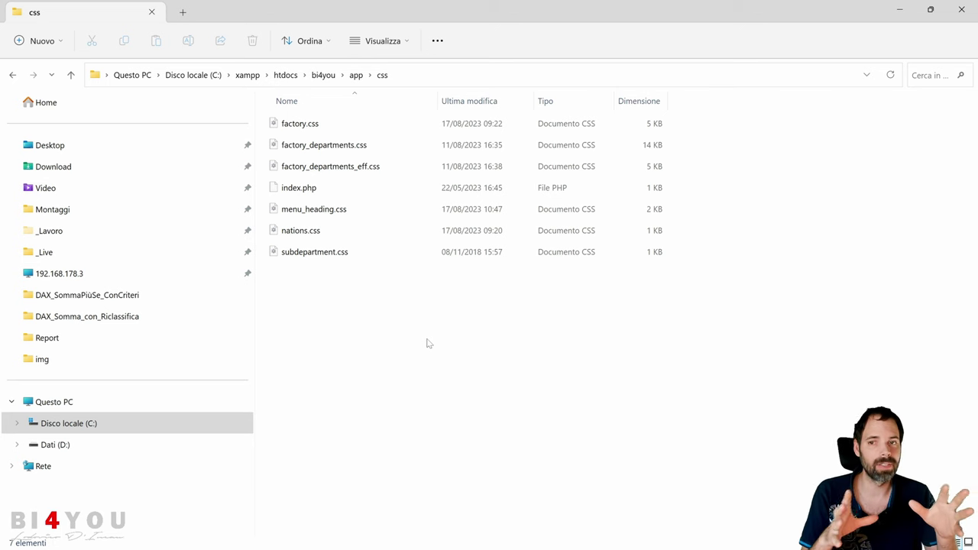
drag(498, 328, 301, 122)
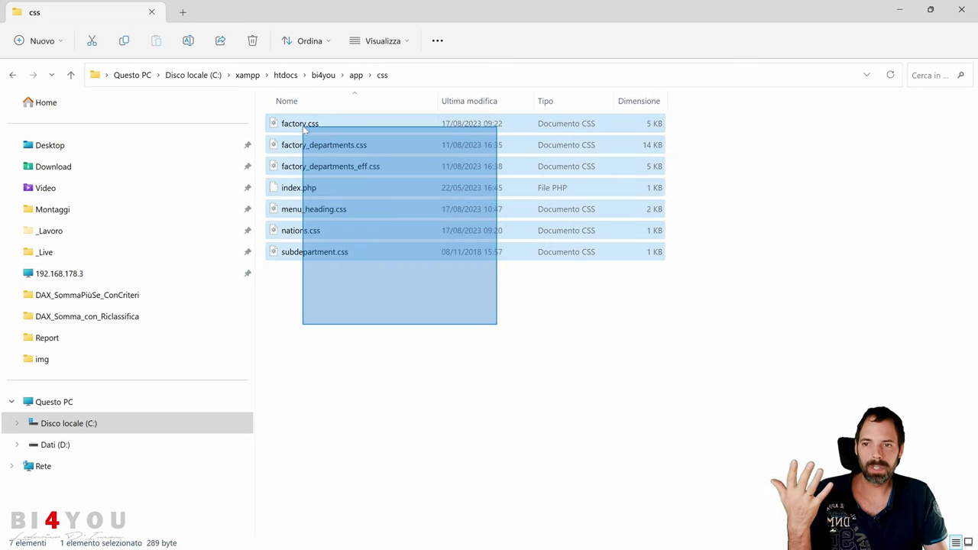
click(356, 75)
click(325, 76)
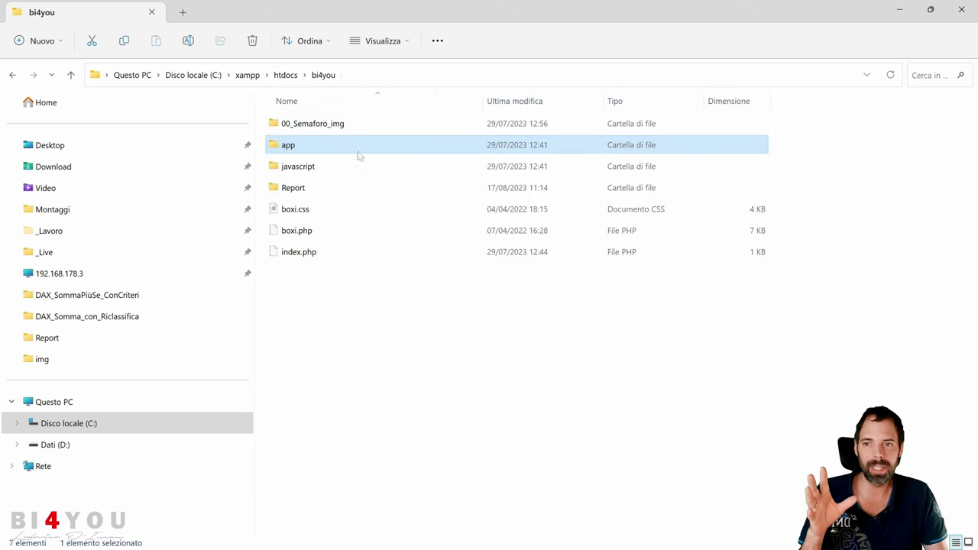
click(375, 306)
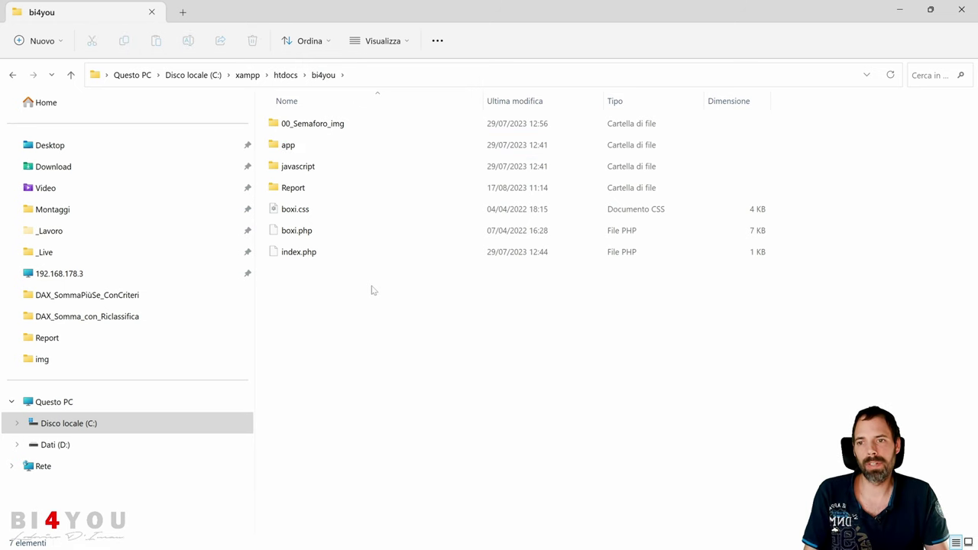
double_click(288, 145)
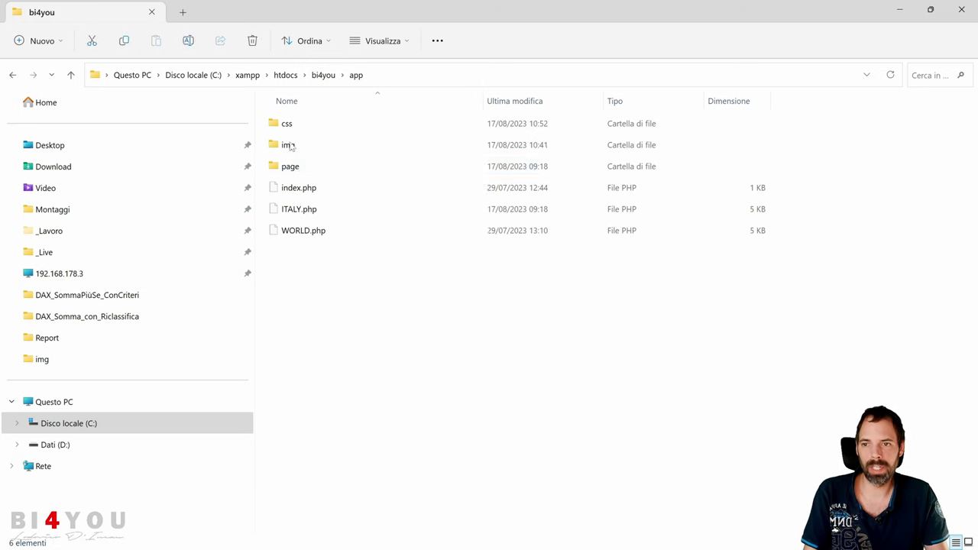
Step: Open WORLD.php with Modifica con Notepad++ and inspect the cache-reset block and BI4YOU title
right_click(300, 232)
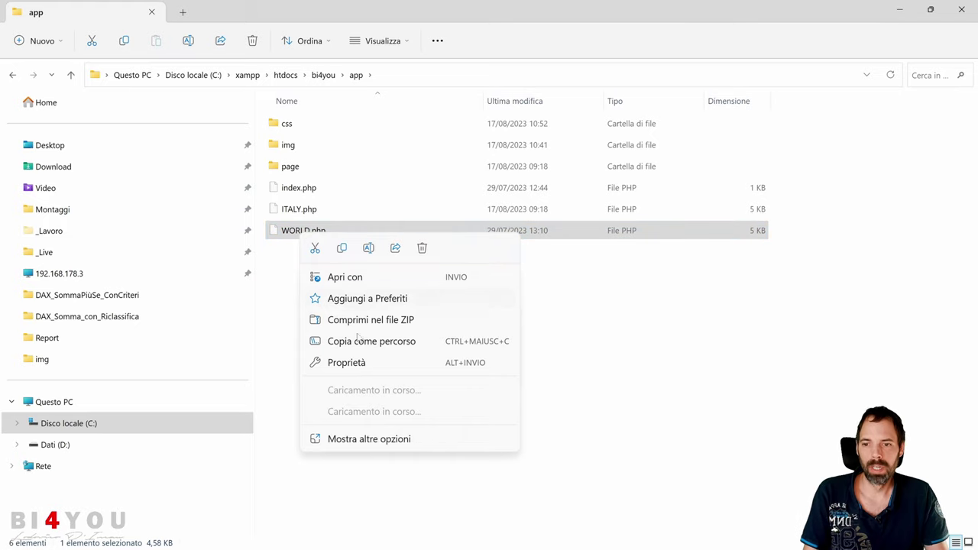
click(361, 391)
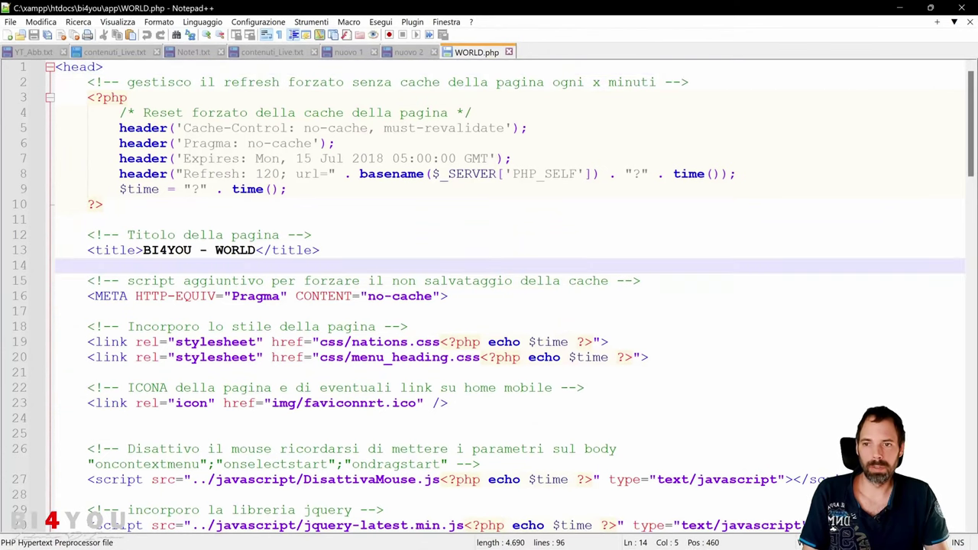
drag(87, 97, 102, 204)
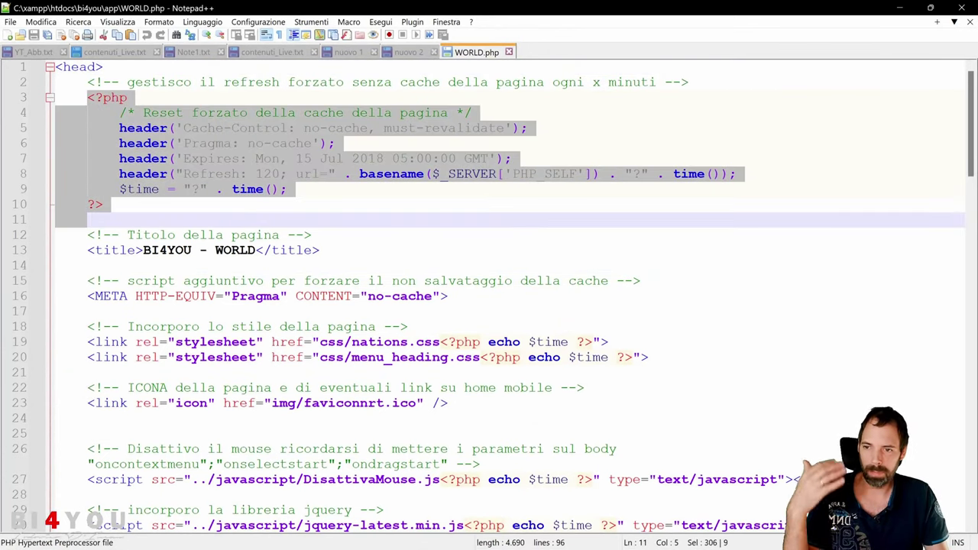
click(174, 250)
scroll(175, 250, down, 3)
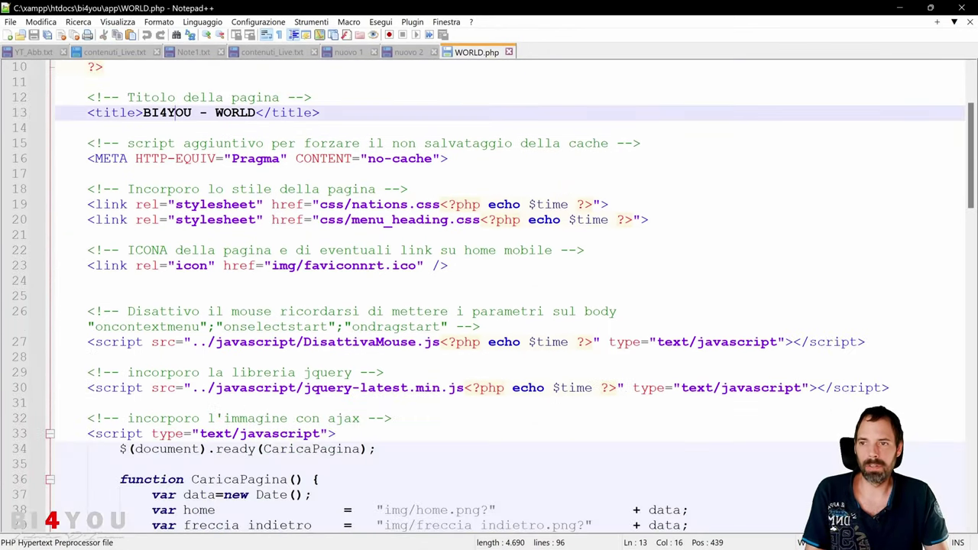
double_click(167, 112)
scroll(166, 112, down, 8)
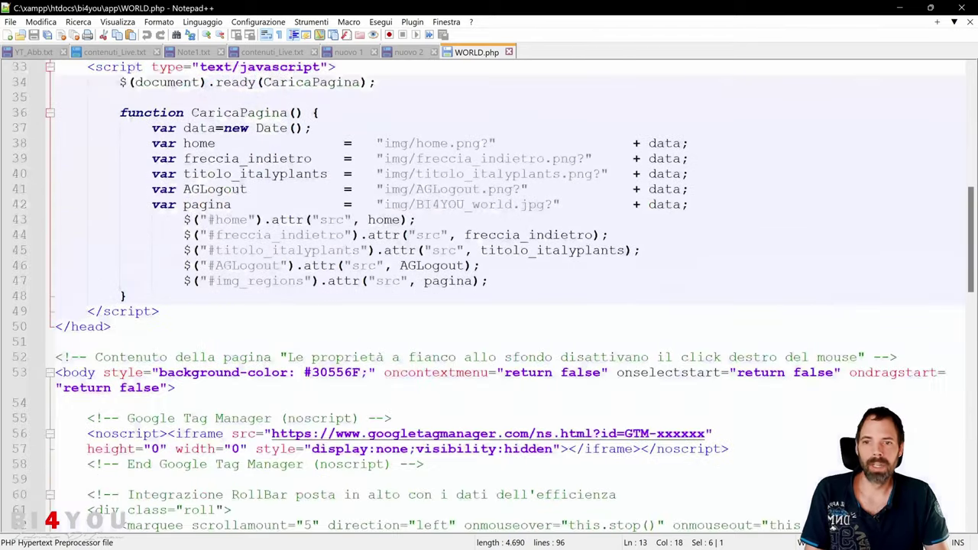
Step: Inspect the AGLogout image, the titolo_italyplants references and the italy mapping div on line 87
double_click(461, 193)
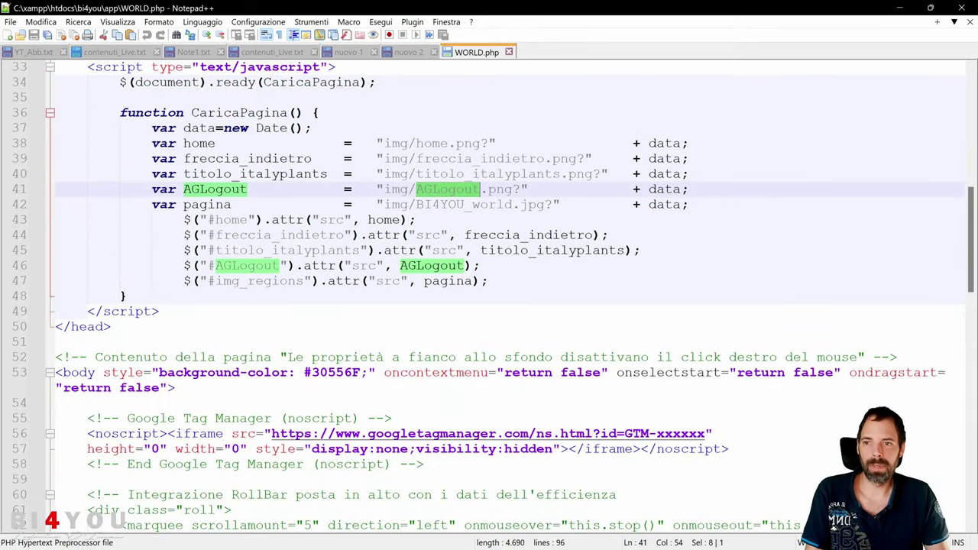
double_click(255, 173)
double_click(476, 175)
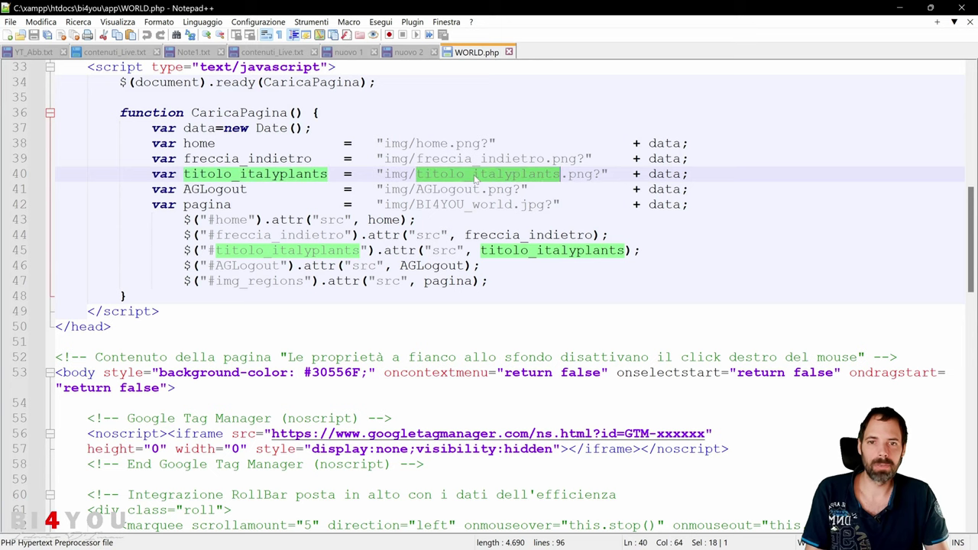
scroll(489, 290, down, 7)
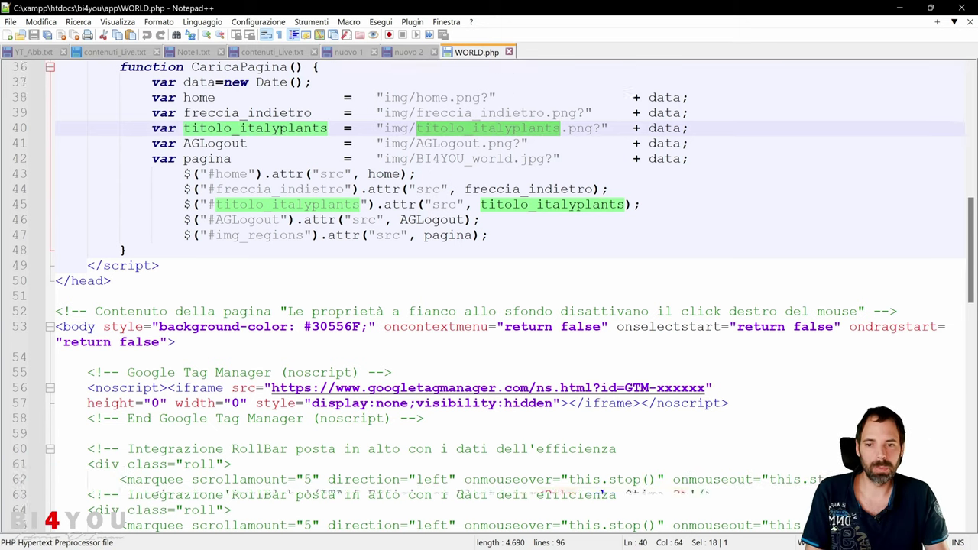
scroll(489, 291, down, 9)
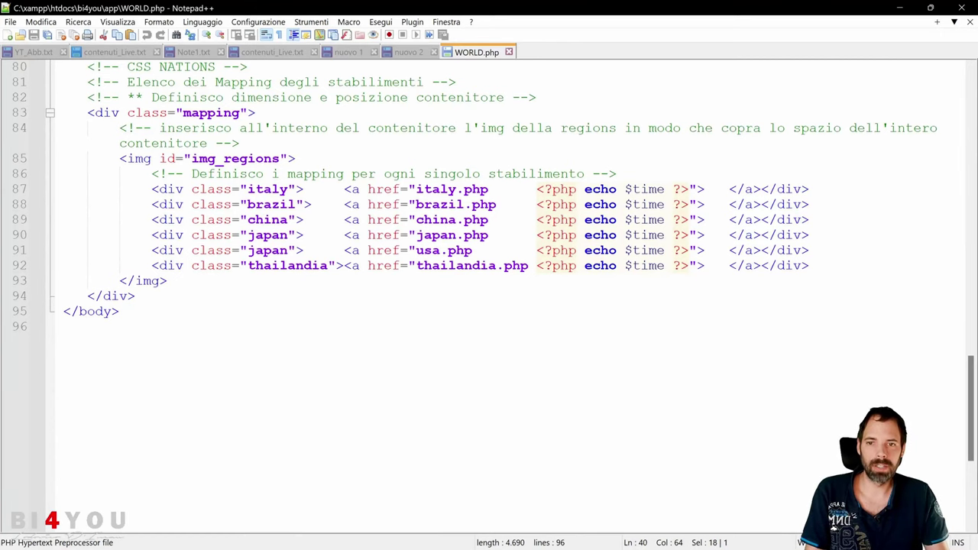
drag(151, 188, 809, 189)
click(272, 191)
scroll(272, 191, up, 20)
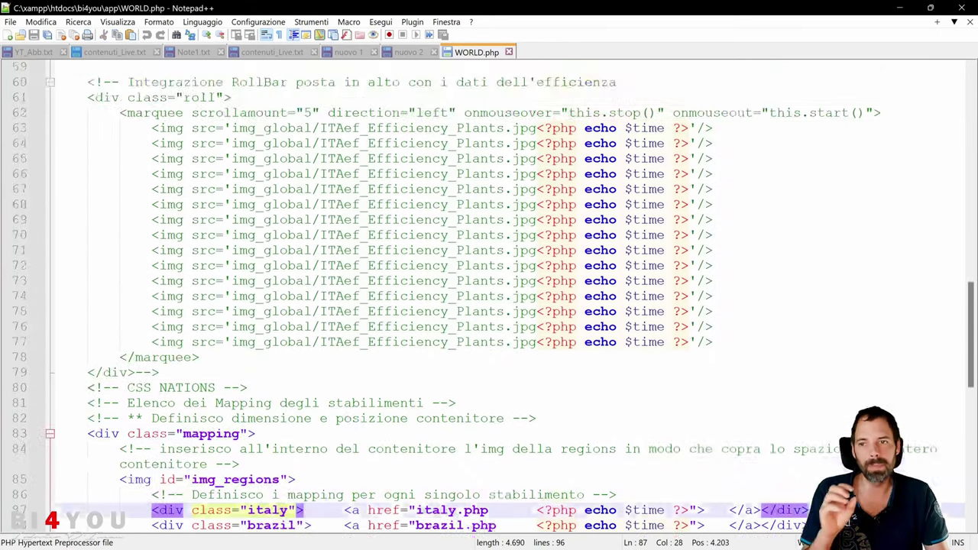
scroll(489, 291, up, 5)
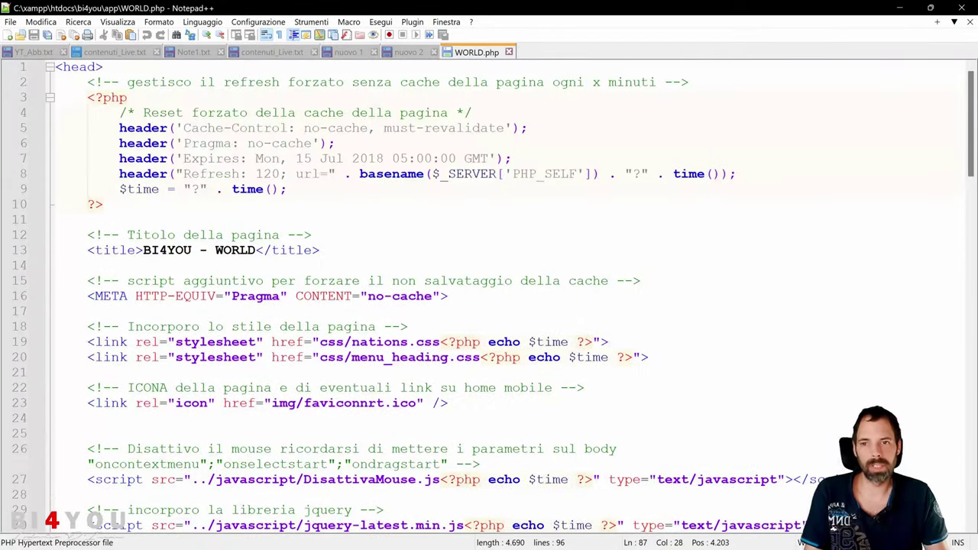
Step: Close WORLD.php in Notepad++, leaving the unsaved nuovo 1 note displayed
click(508, 52)
key(Up)
key(Up)
key(Up)
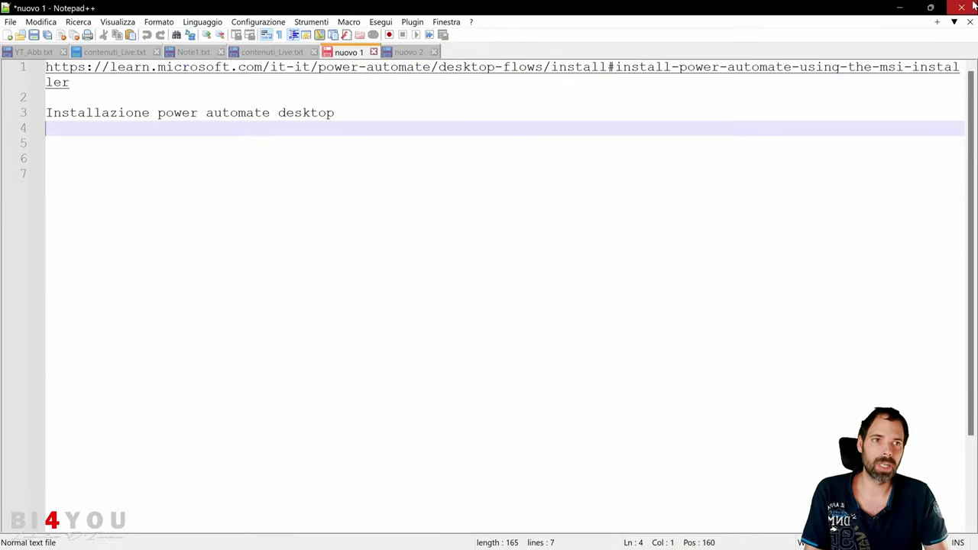